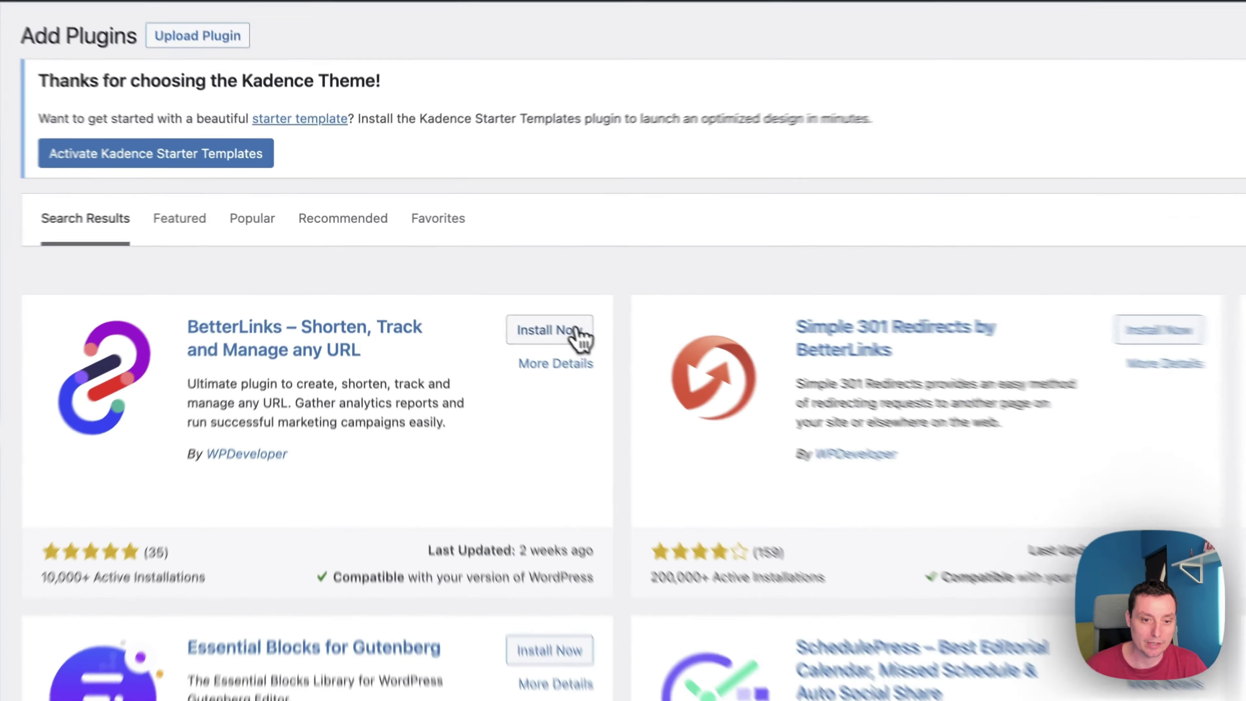
Install the BetterLinks plugin from Add New and activate it.
click(471, 281)
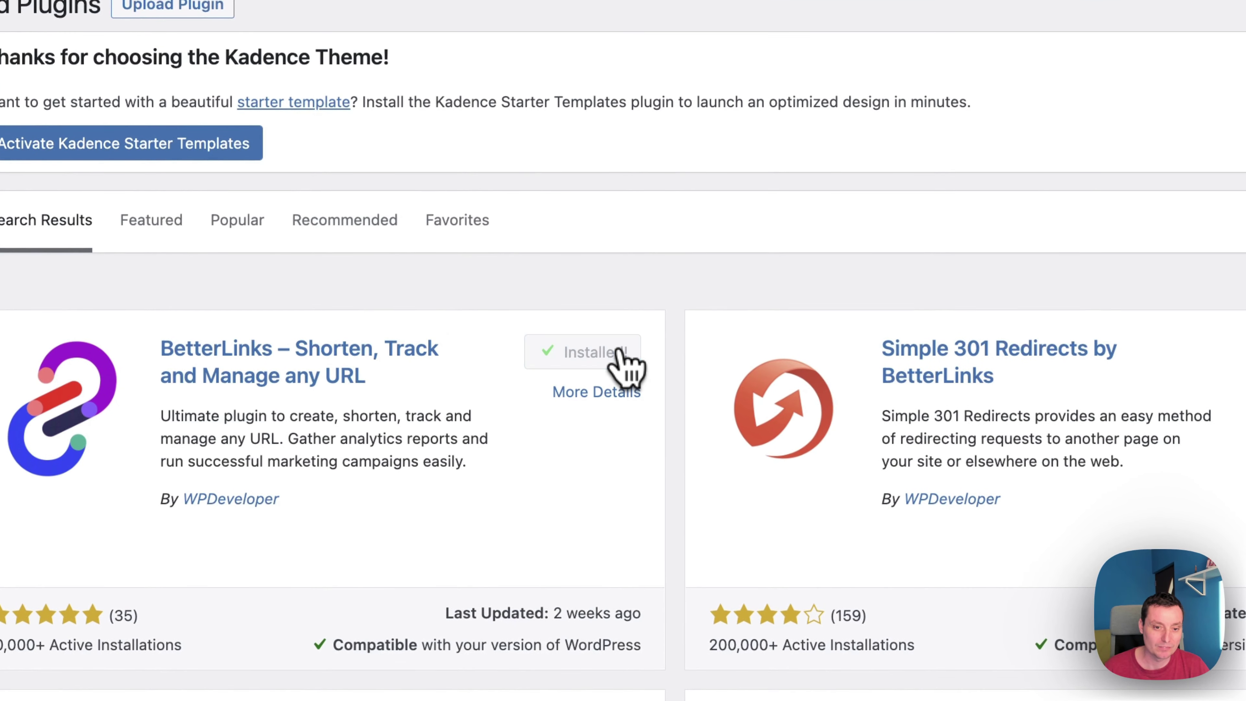
click(611, 361)
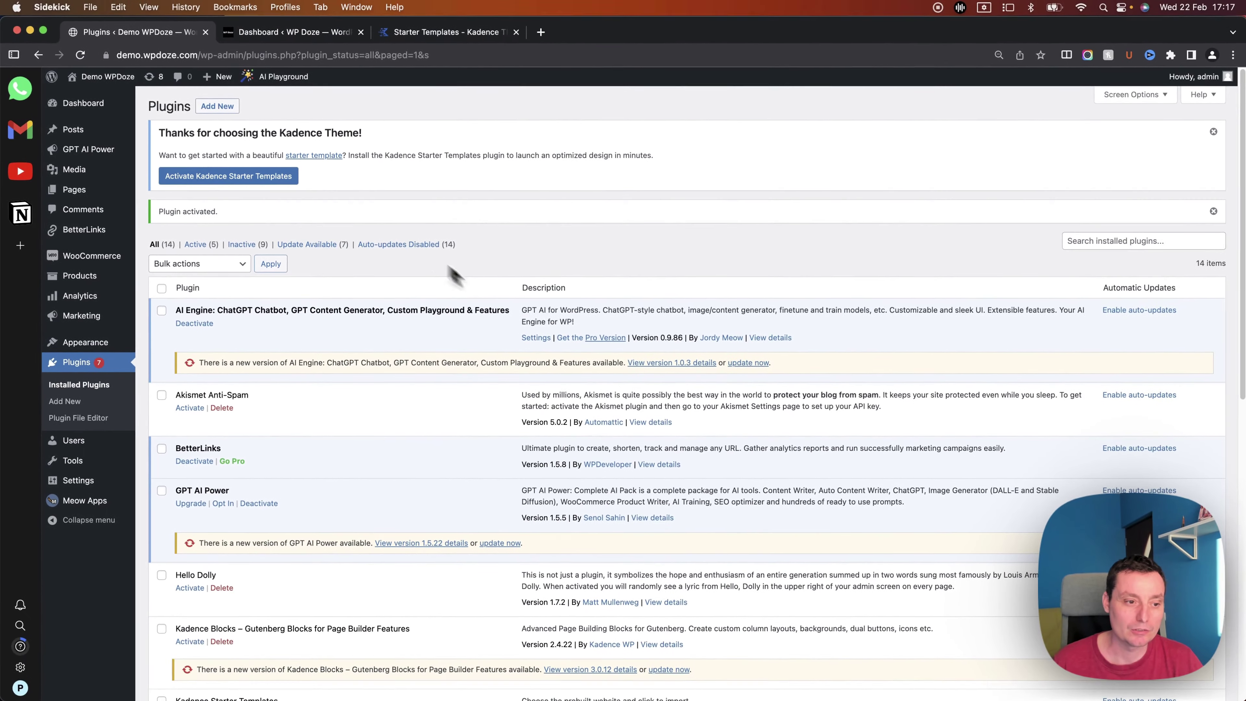
Open BetterLinks Settings and keep the Redirect Type at 307 (Temporary).
mouse_move(106, 236)
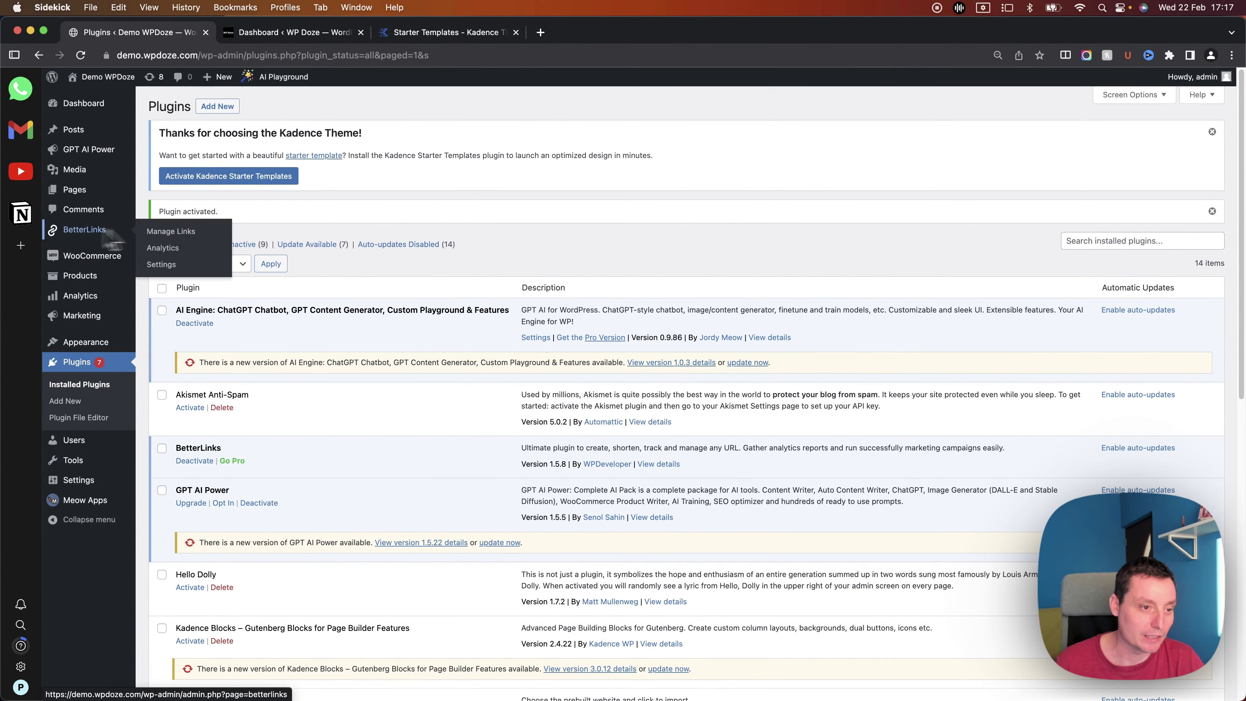
click(161, 264)
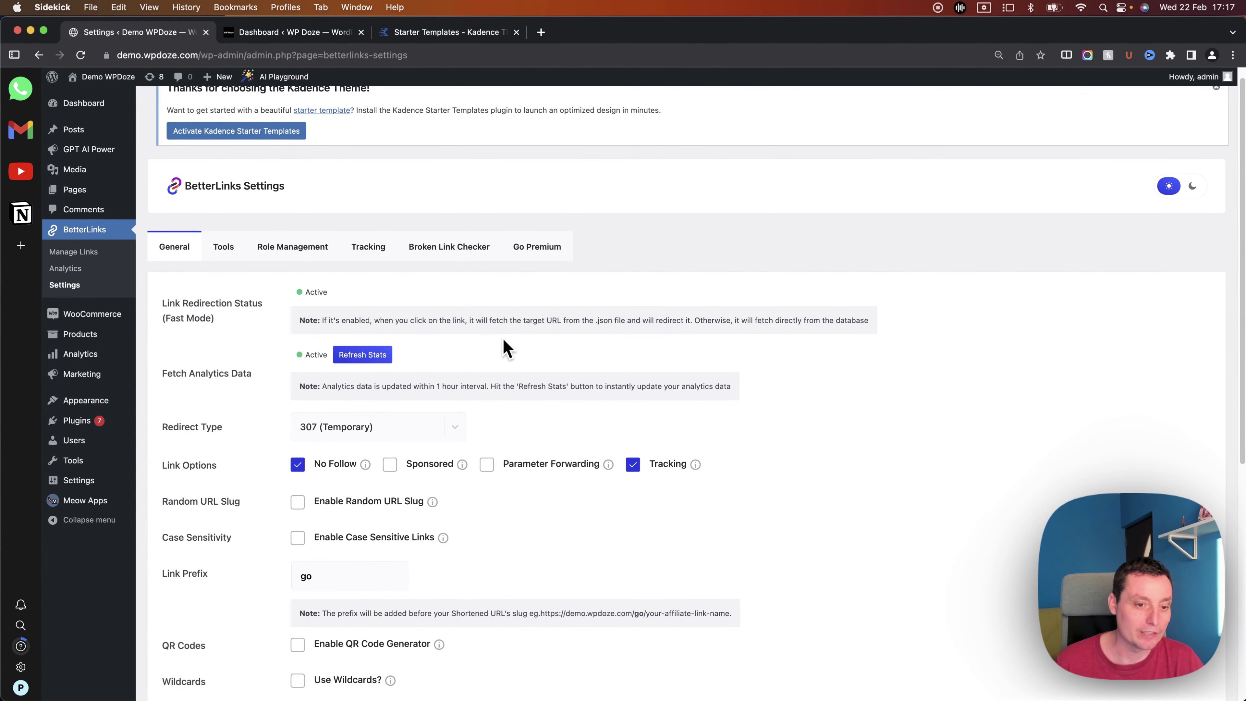
scroll(492, 334, down, 2)
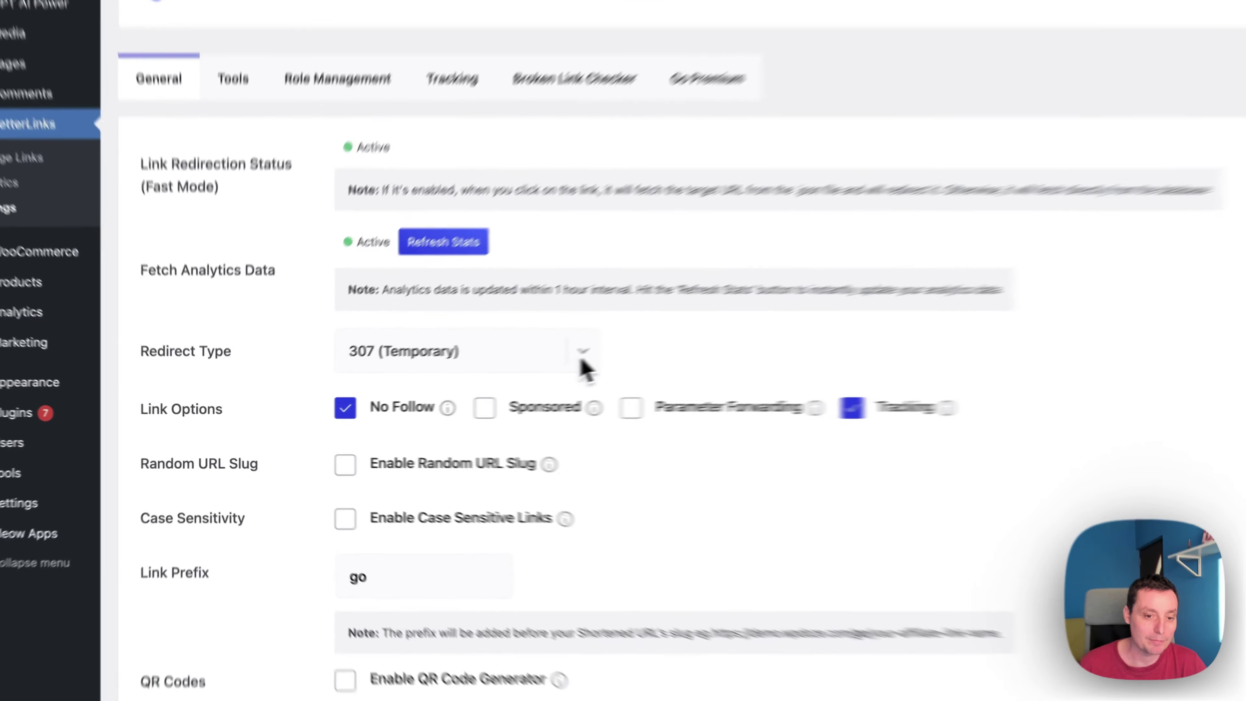
click(583, 354)
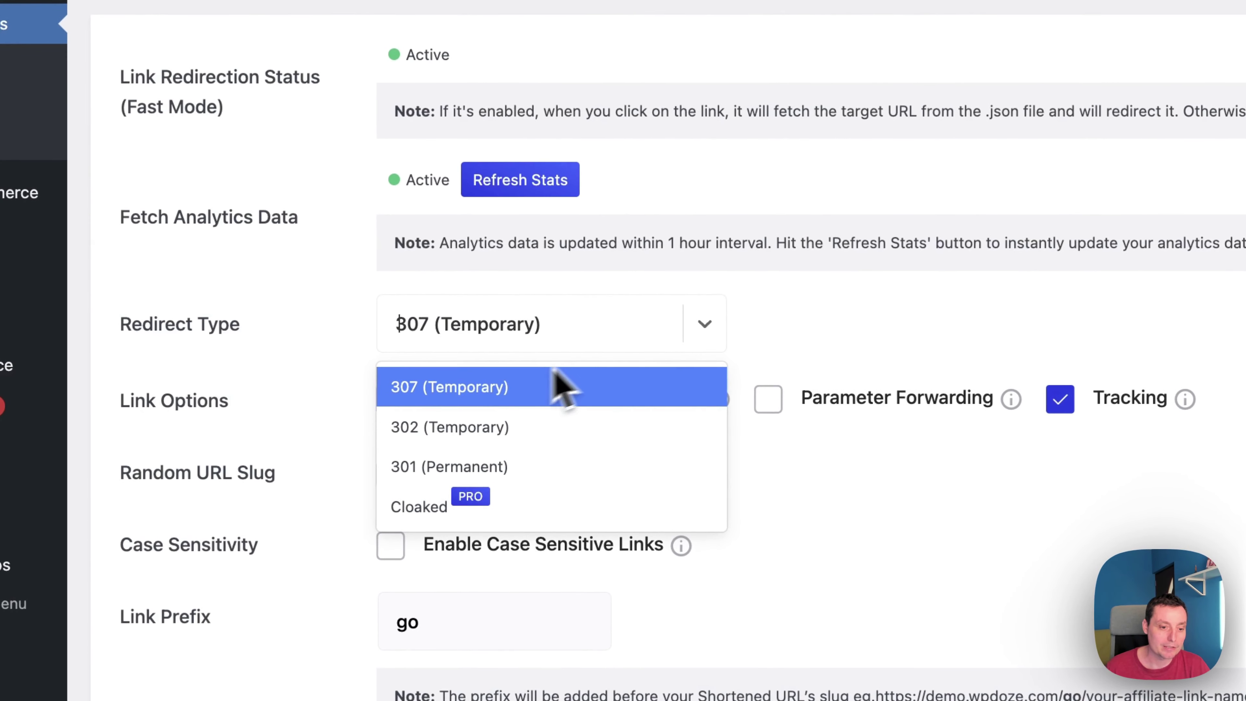
click(528, 380)
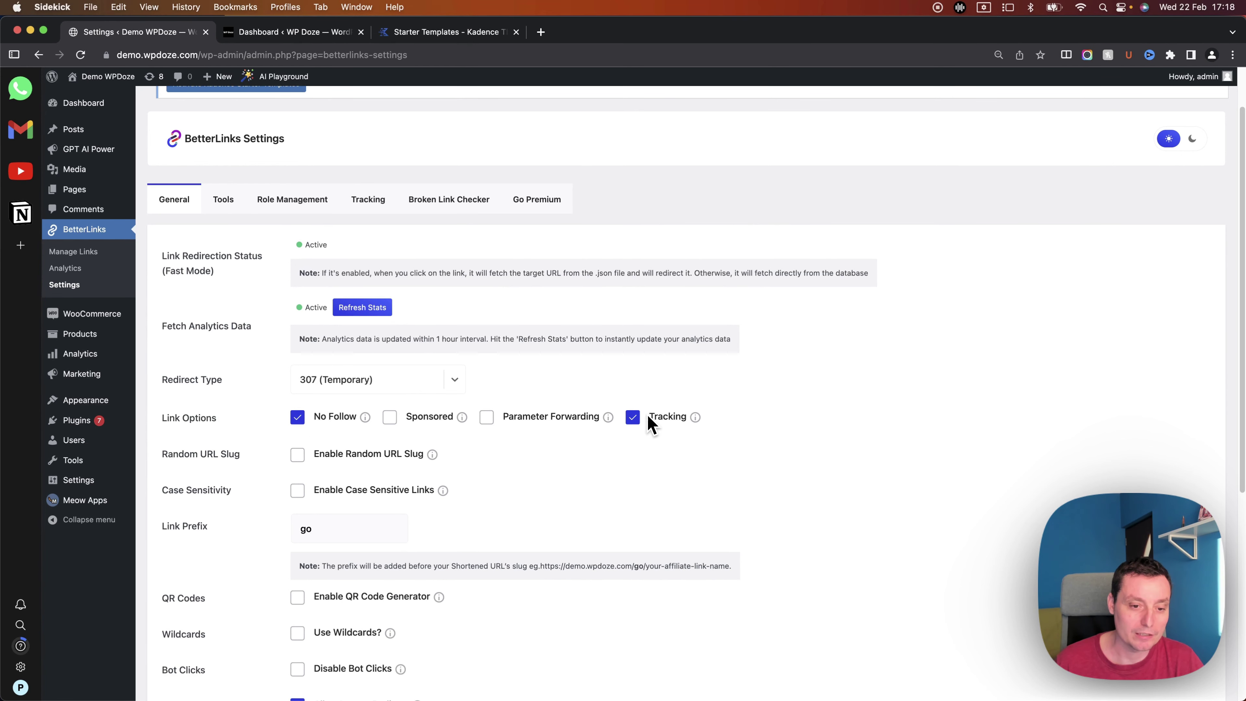
Replace the 'go' link prefix with 'link'.
scroll(648, 423, down, 3)
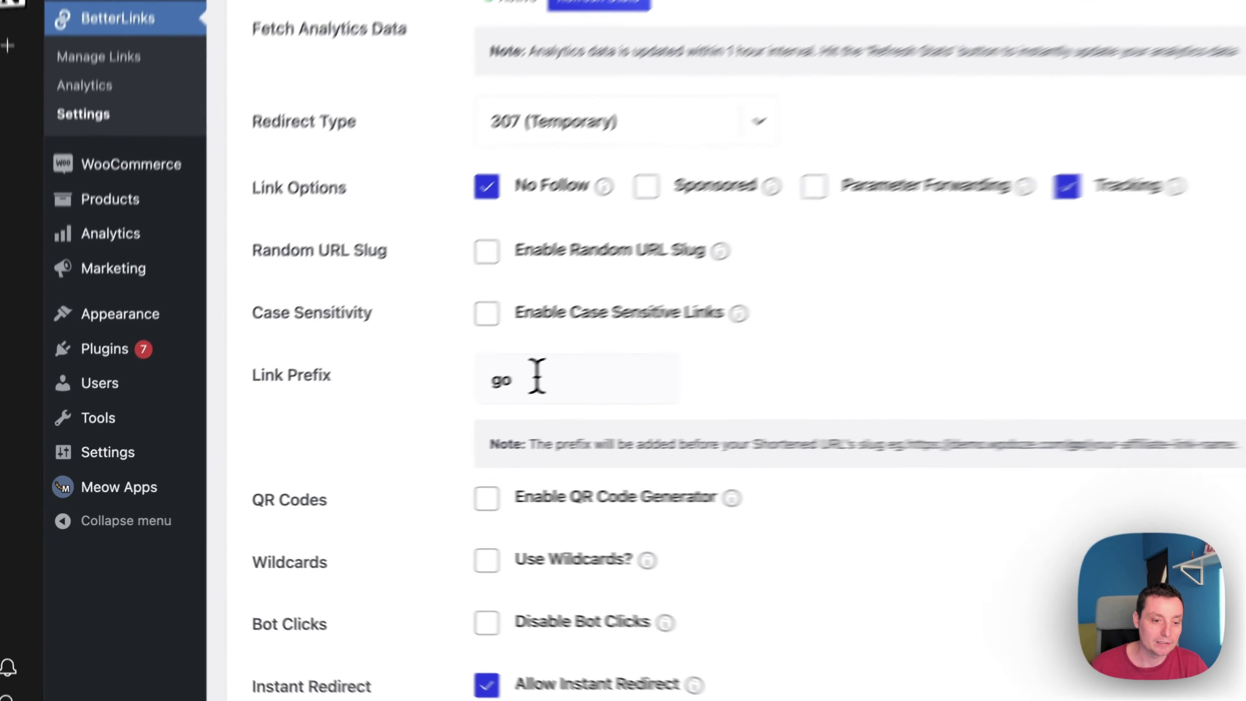
double_click(326, 436)
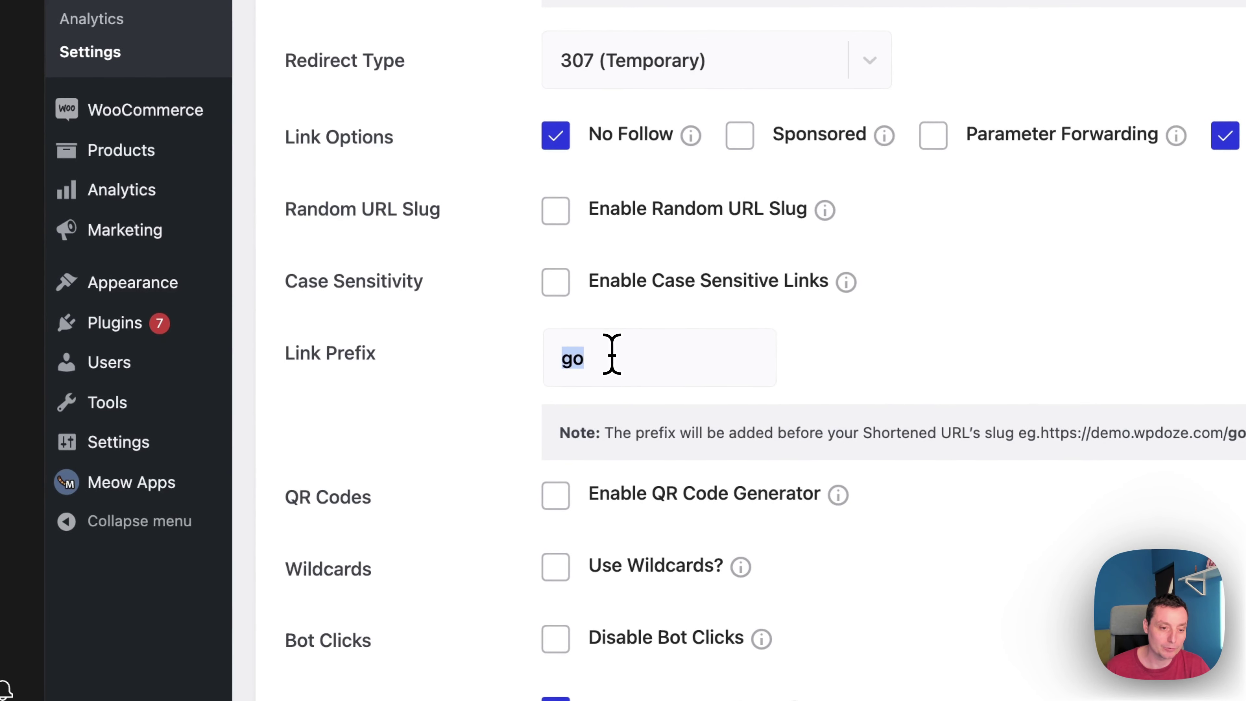
text(link)
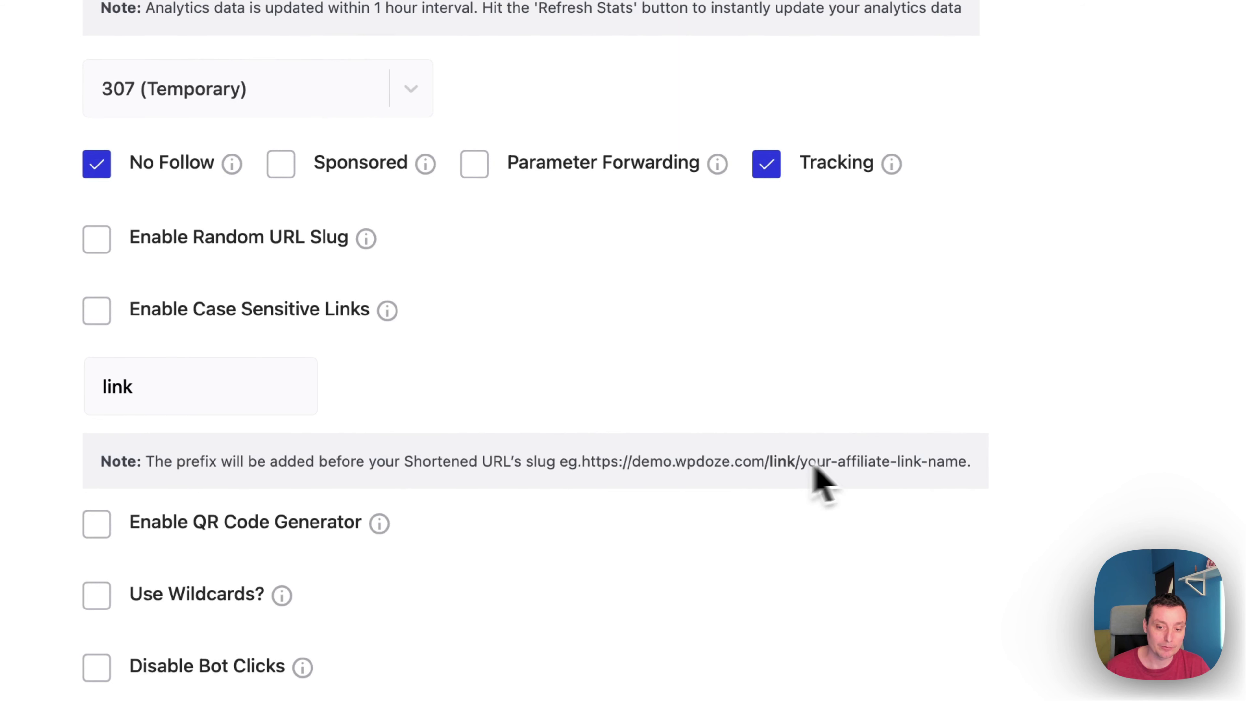
Enable Disable Bot Clicks and save the BetterLinks settings.
scroll(565, 306, down, 2)
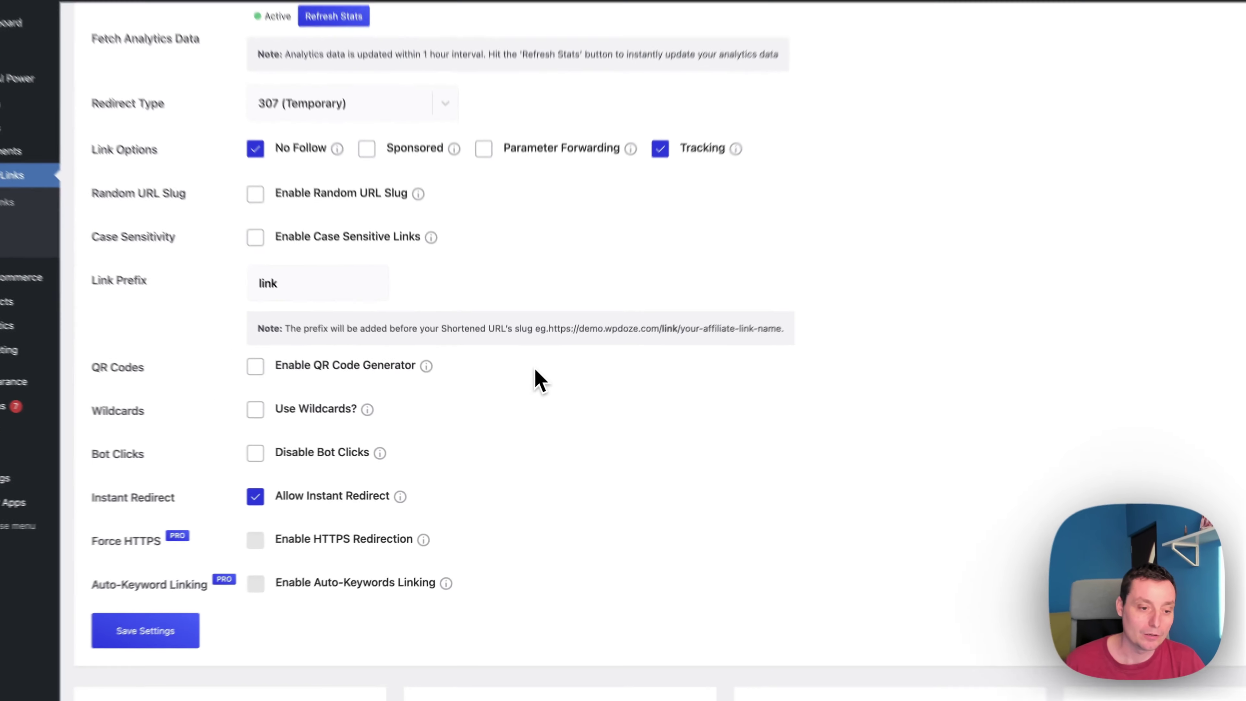
click(255, 453)
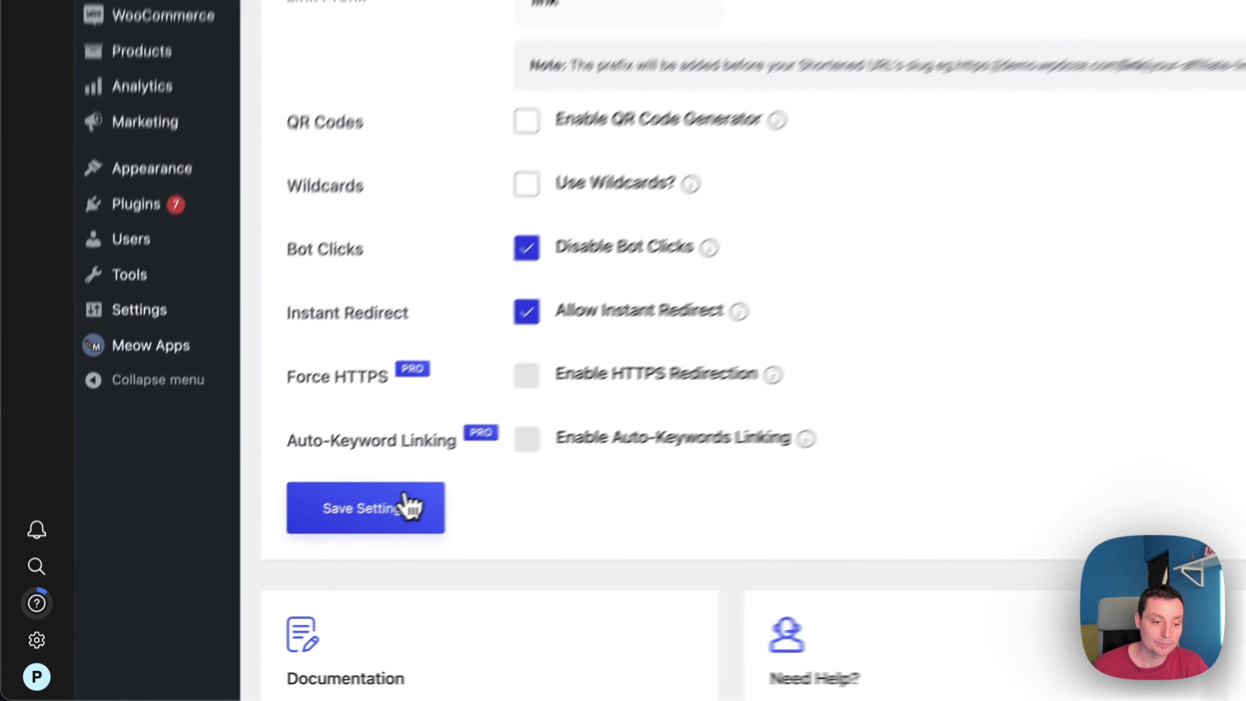
click(239, 591)
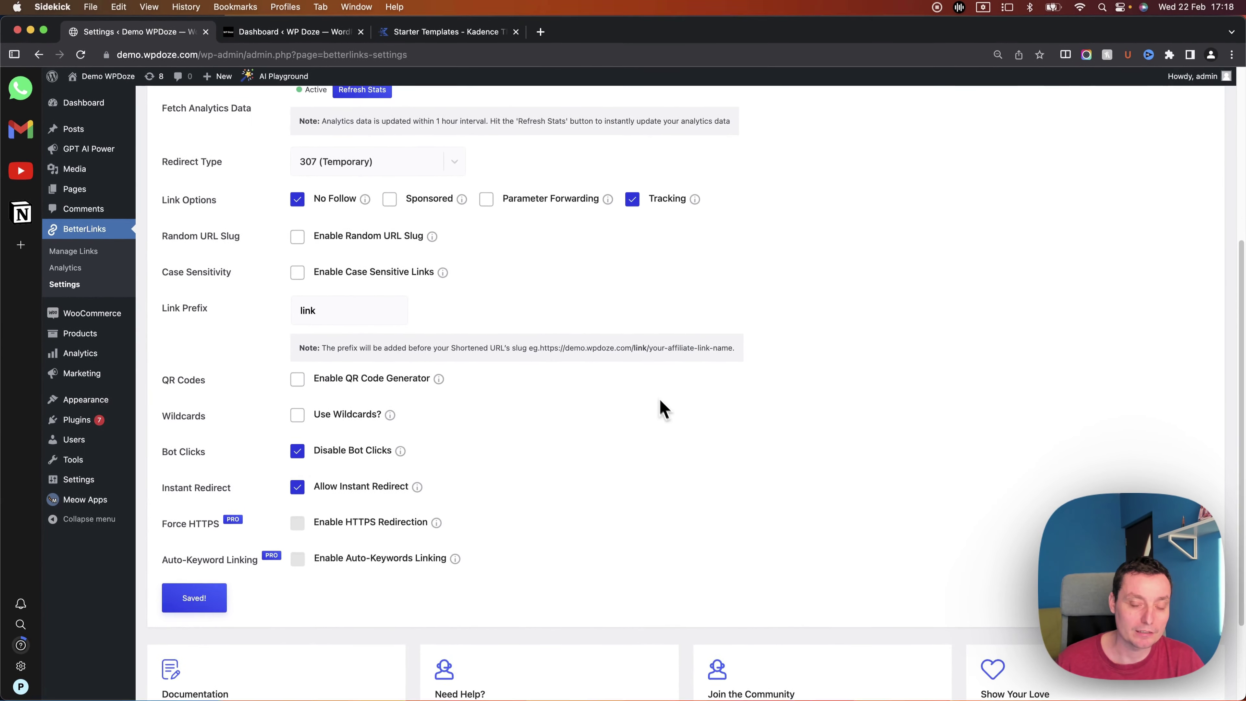
scroll(664, 409, up, 3)
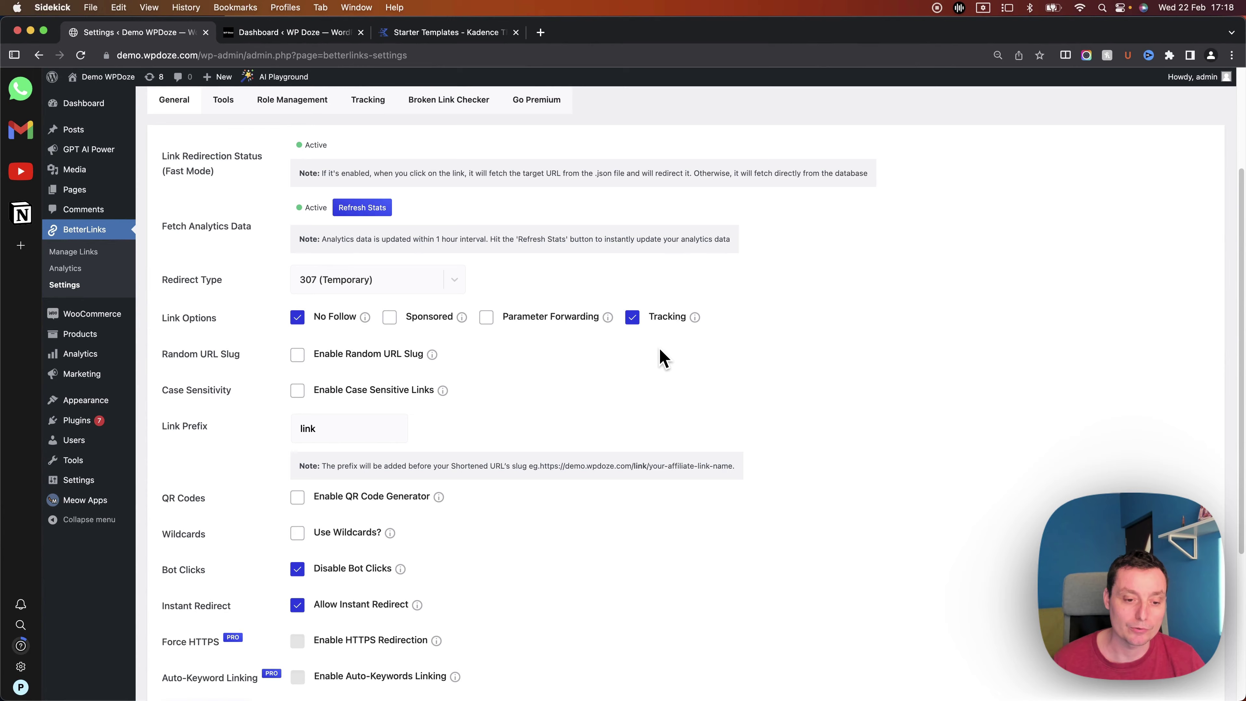
scroll(659, 350, down, 5)
scroll(658, 365, up, 8)
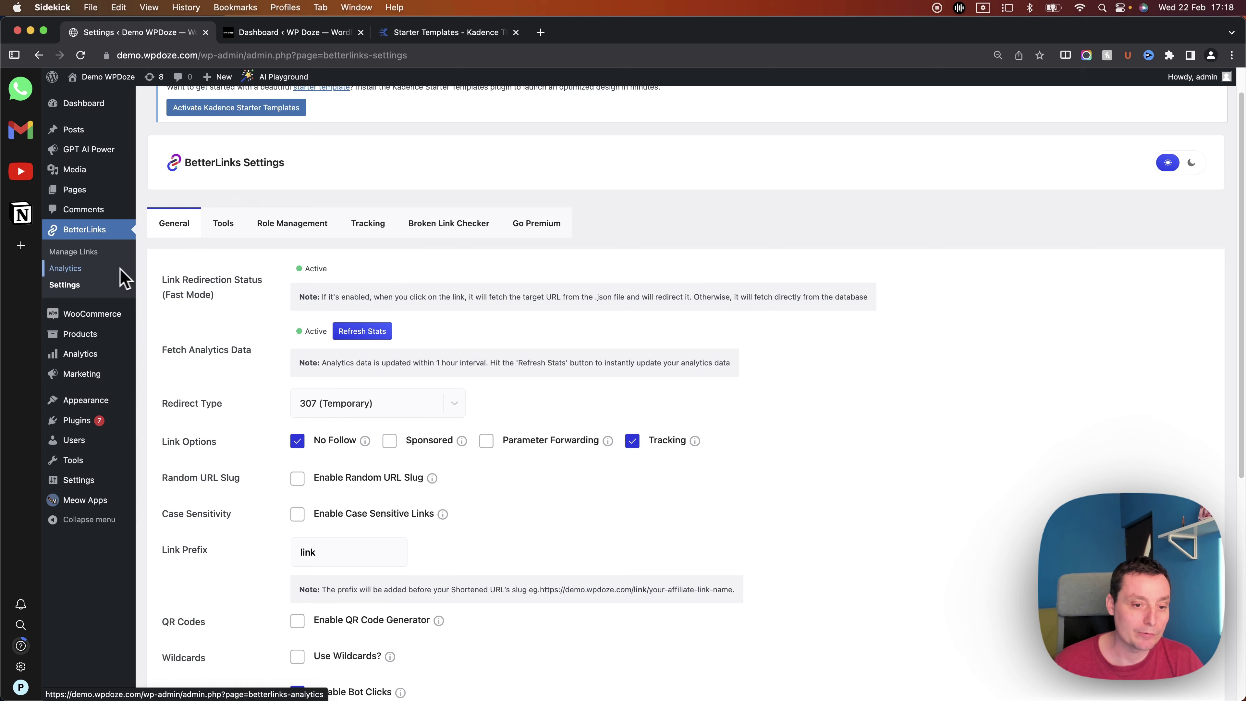
In Manage Links, add a new link category named 'Themes'.
click(91, 258)
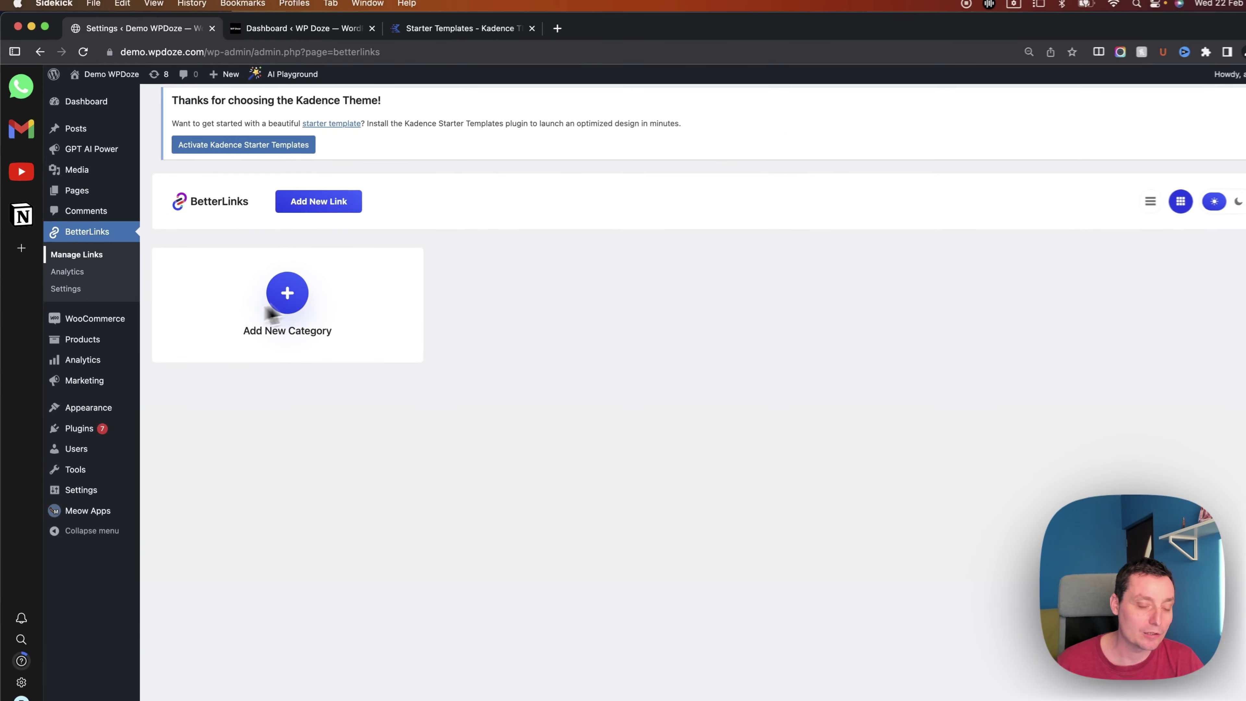
click(278, 294)
click(210, 359)
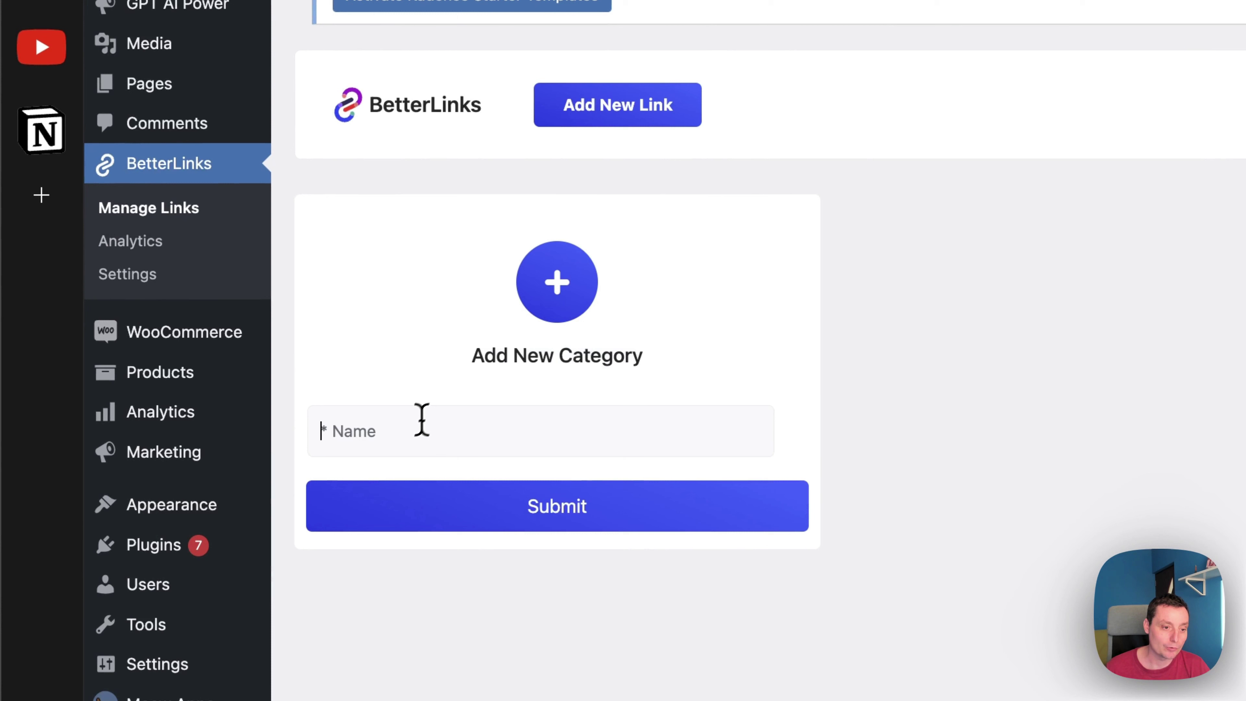
text(Themes)
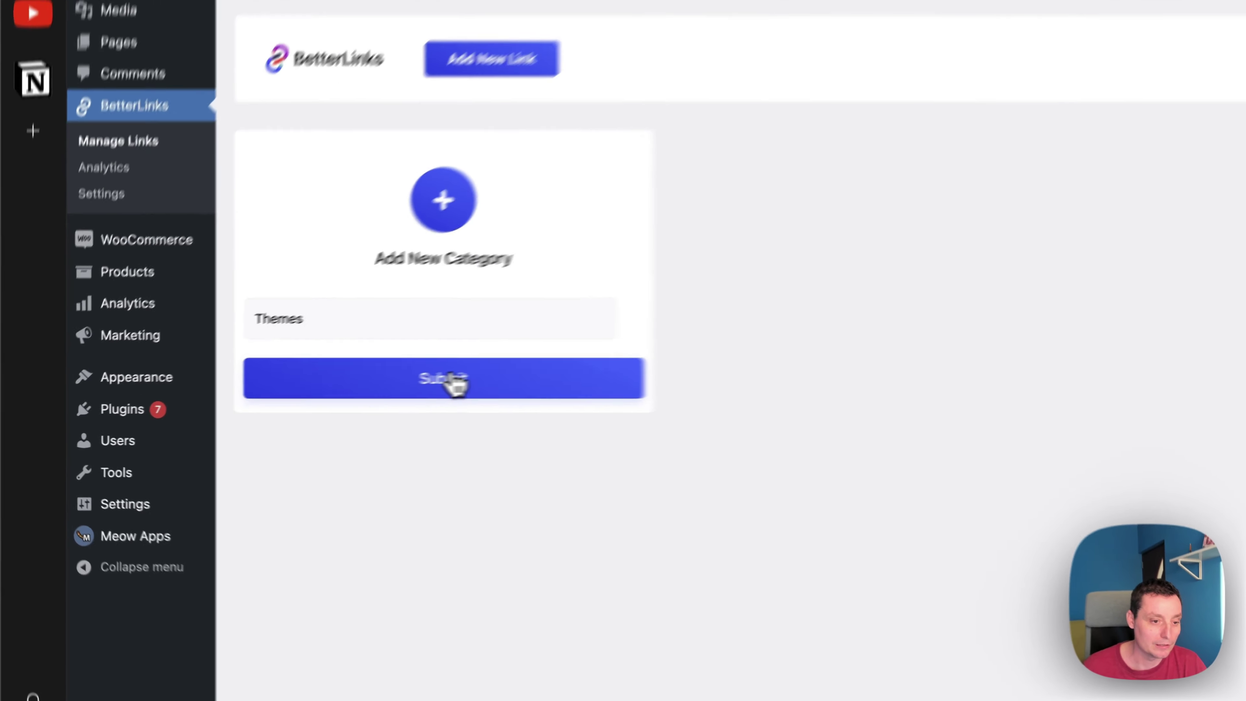
click(565, 506)
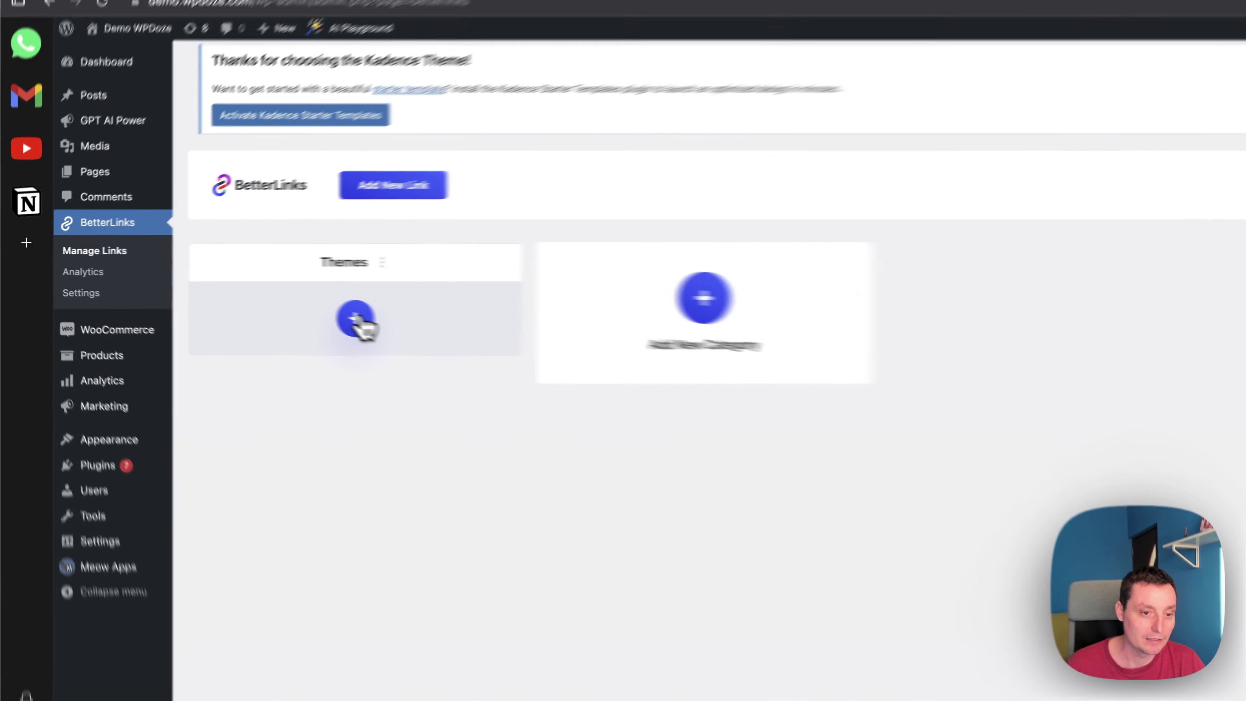
Start a new link in Themes and copy the Kadence starter templates page address.
click(280, 305)
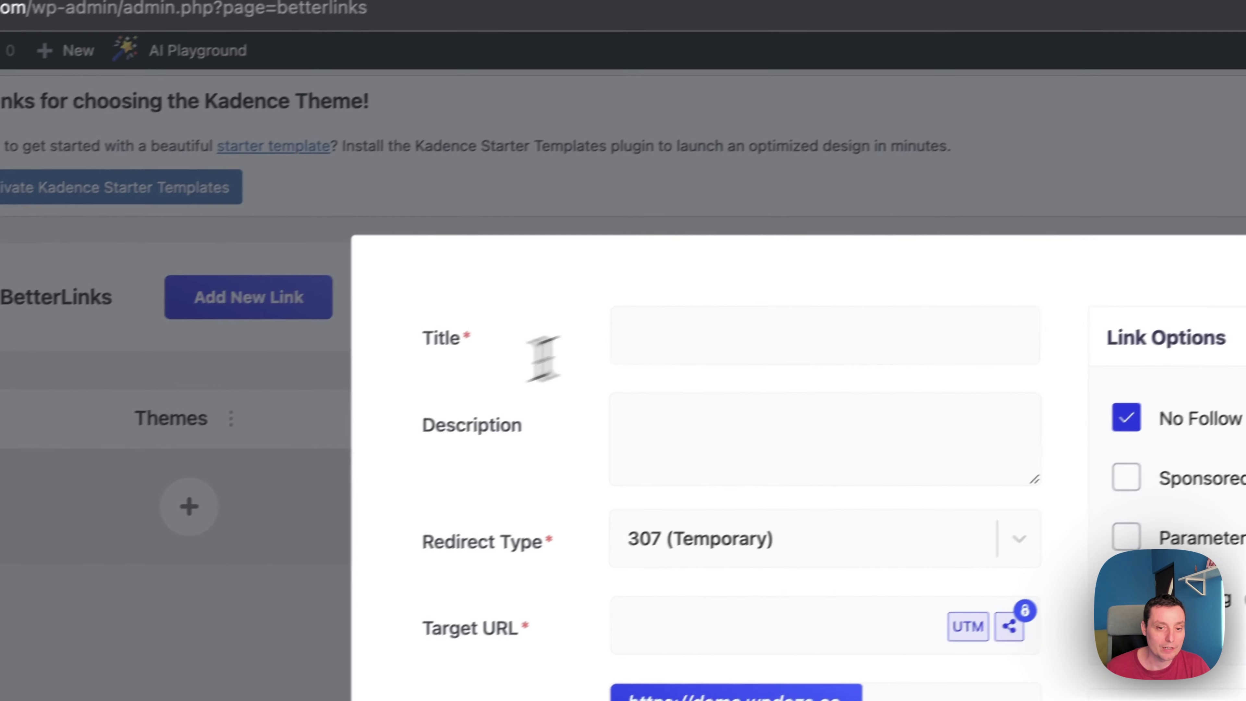
click(638, 338)
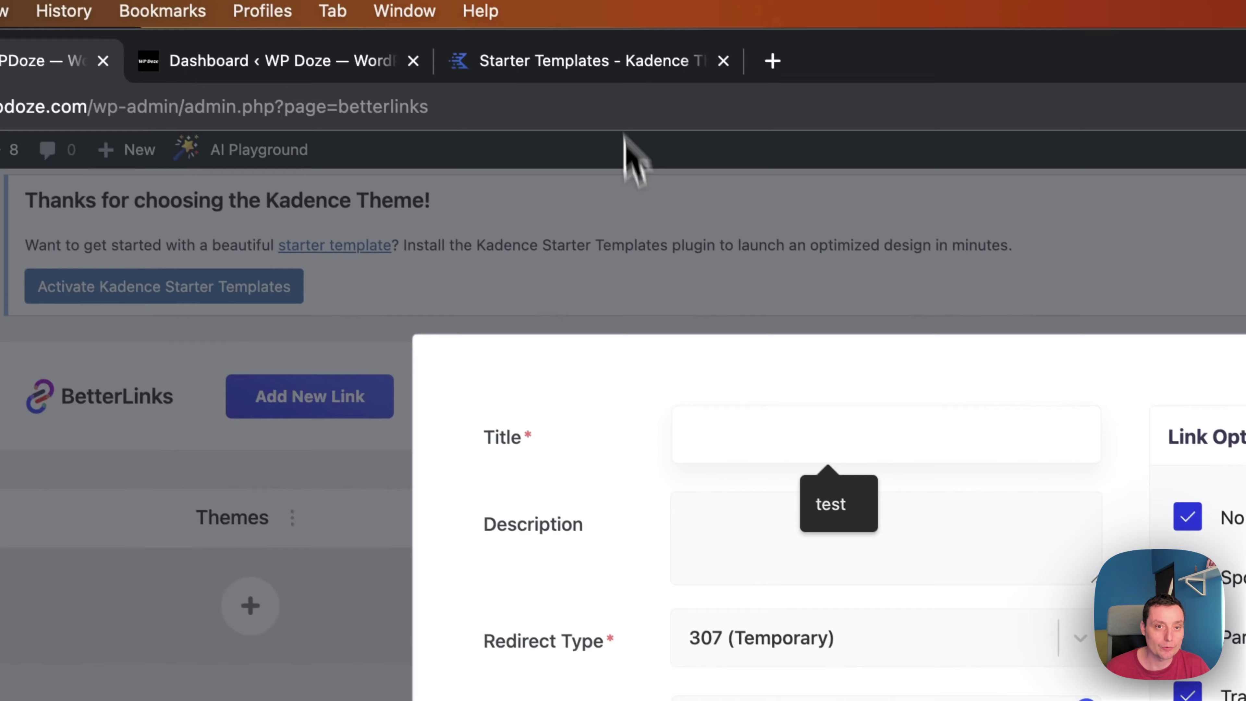
click(617, 73)
click(238, 109)
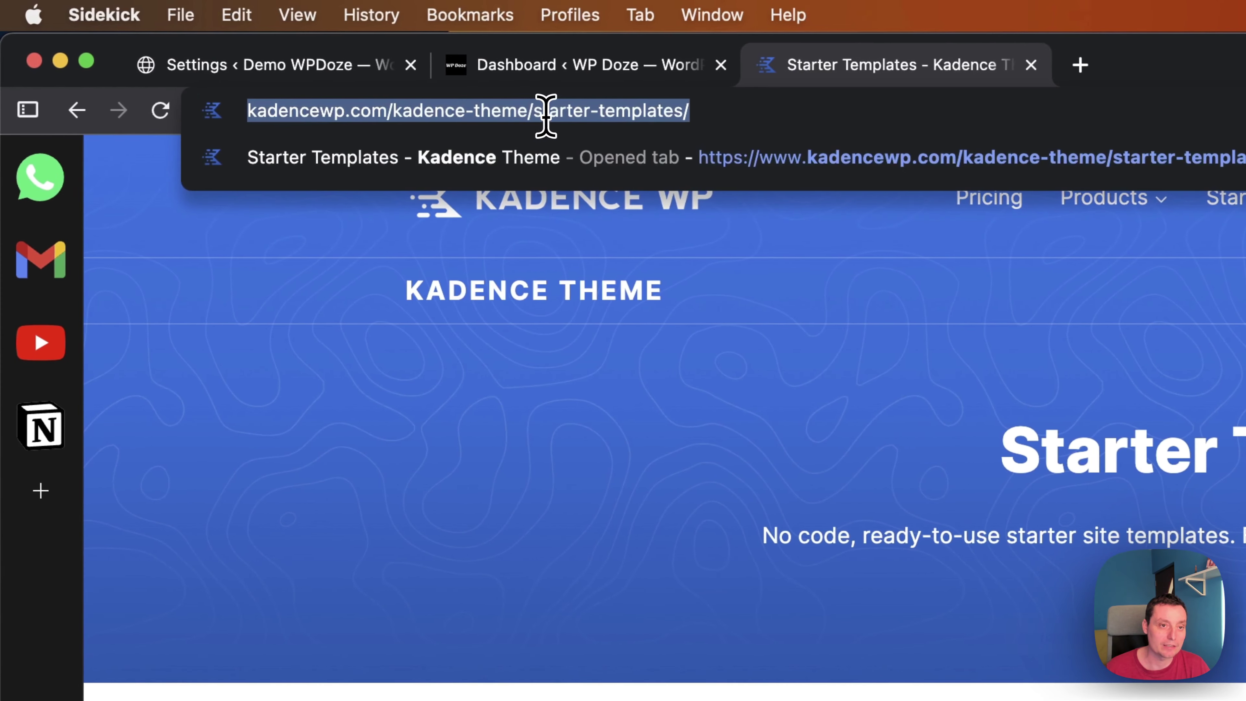
right_click(592, 113)
double_click(543, 112)
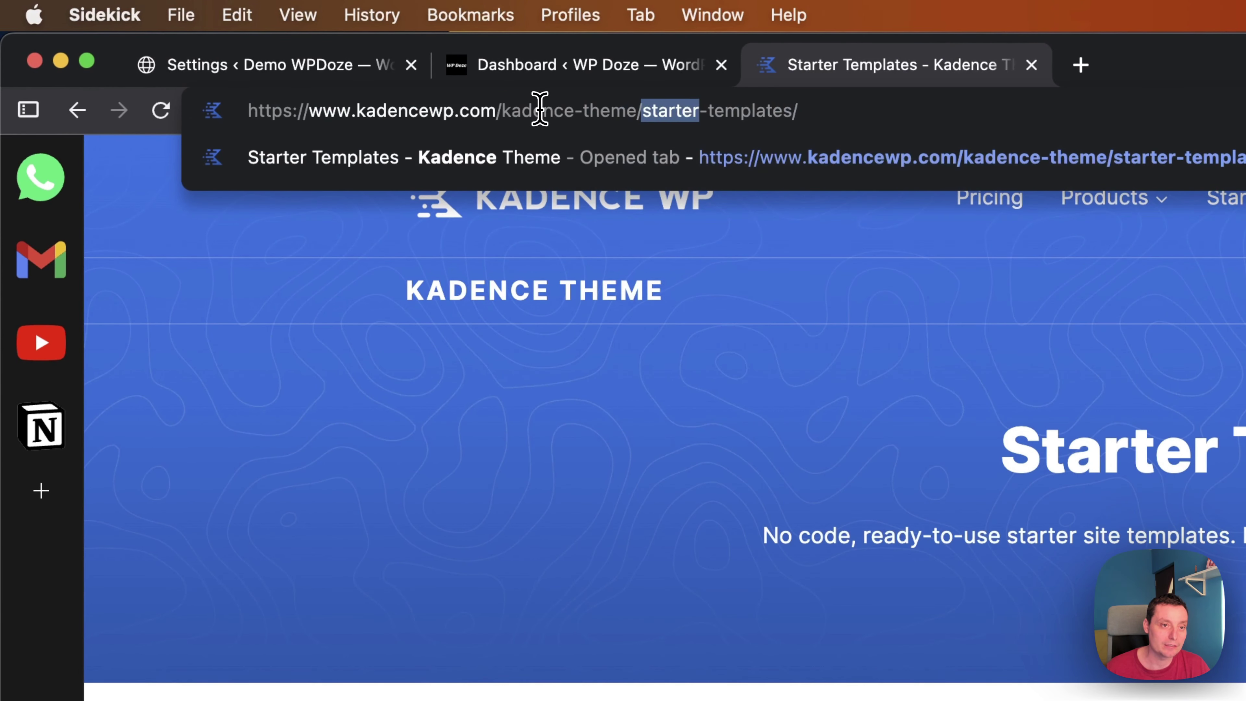
triple_click(539, 110)
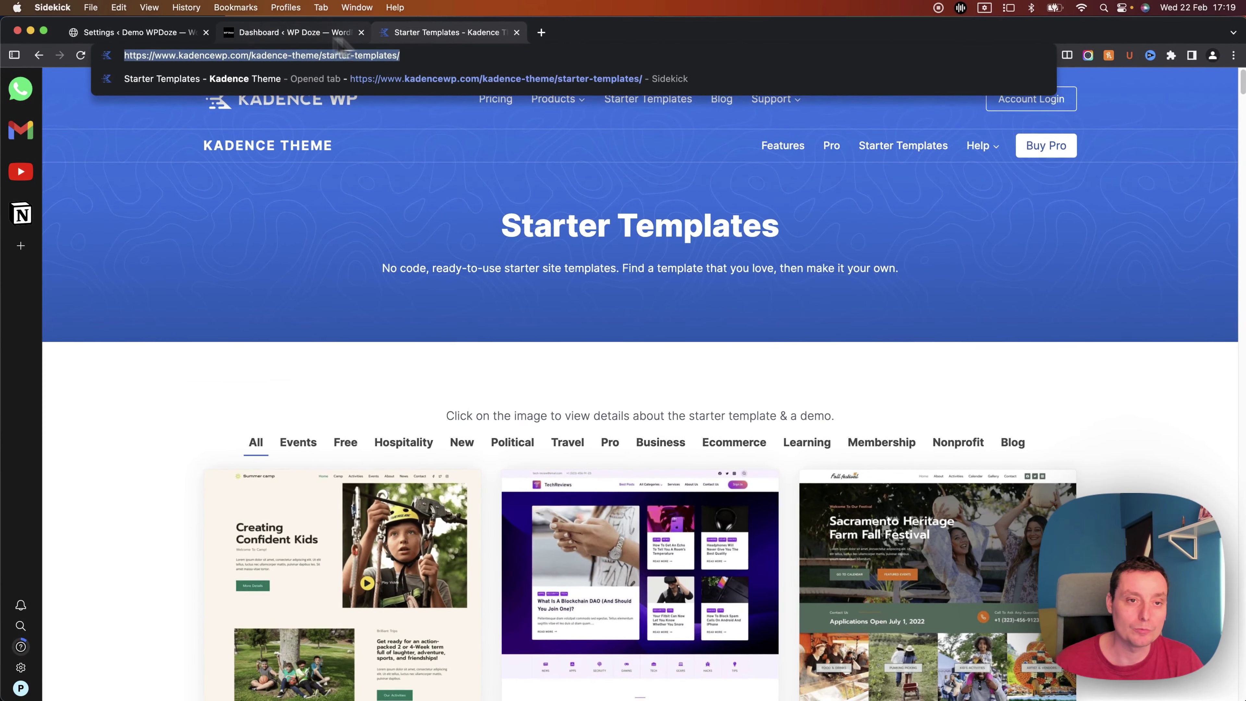
Back in the new-link form, enter the title 'Kadence Theme'.
click(556, 69)
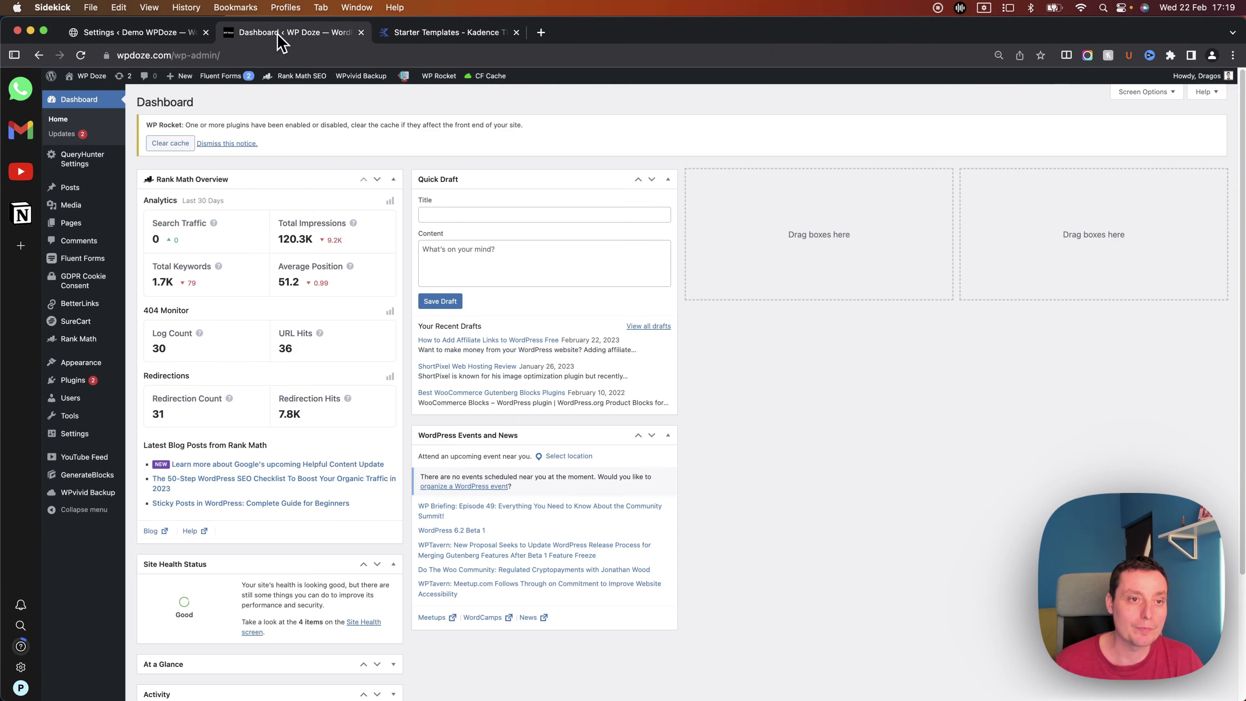
click(431, 33)
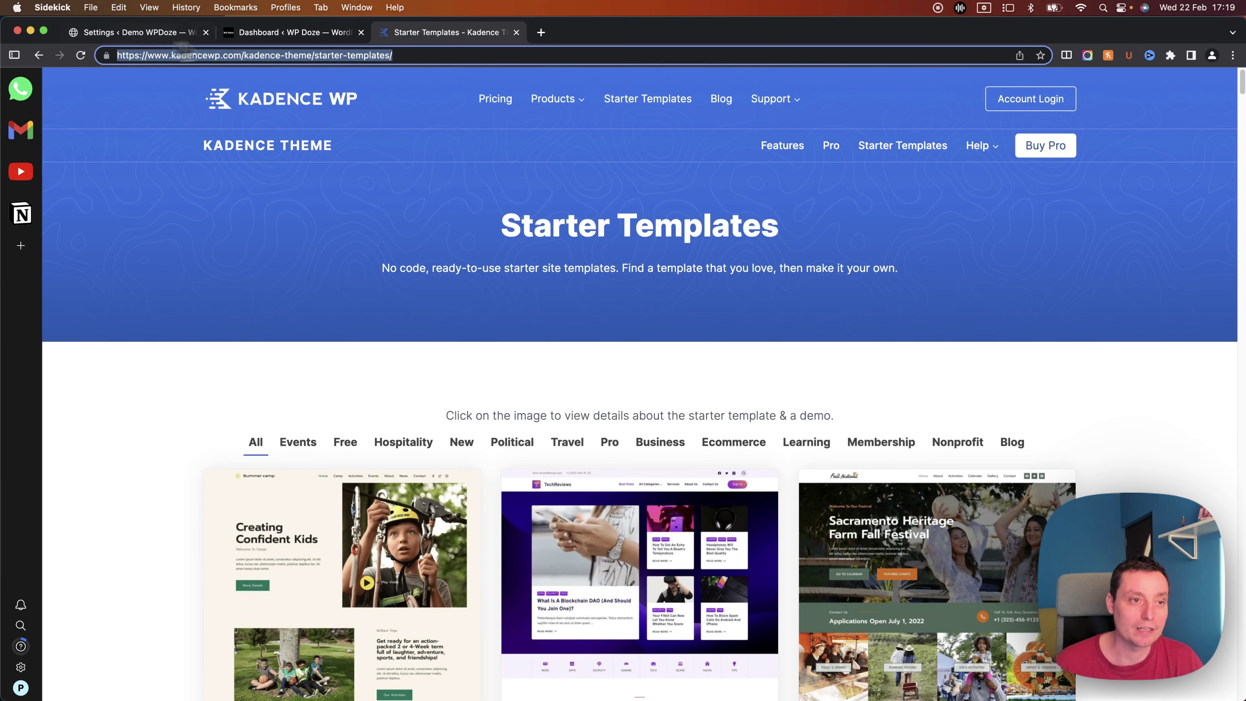
click(148, 35)
click(509, 221)
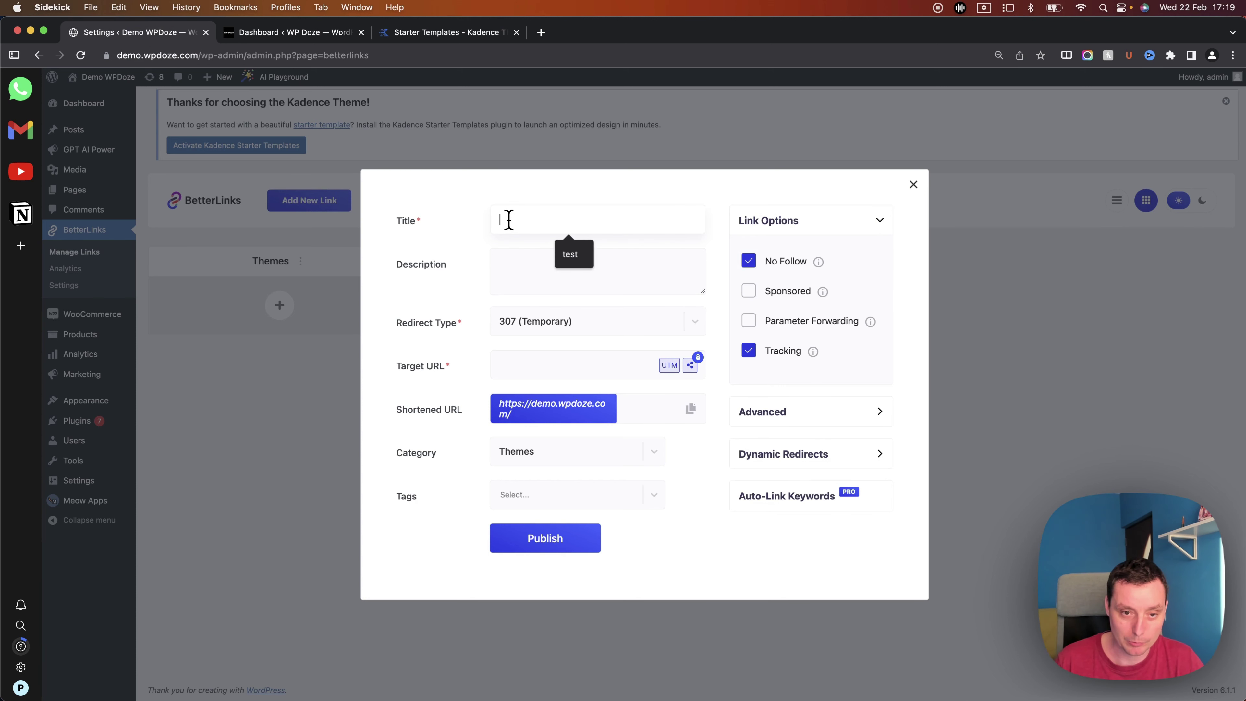
text(Kadence Theme)
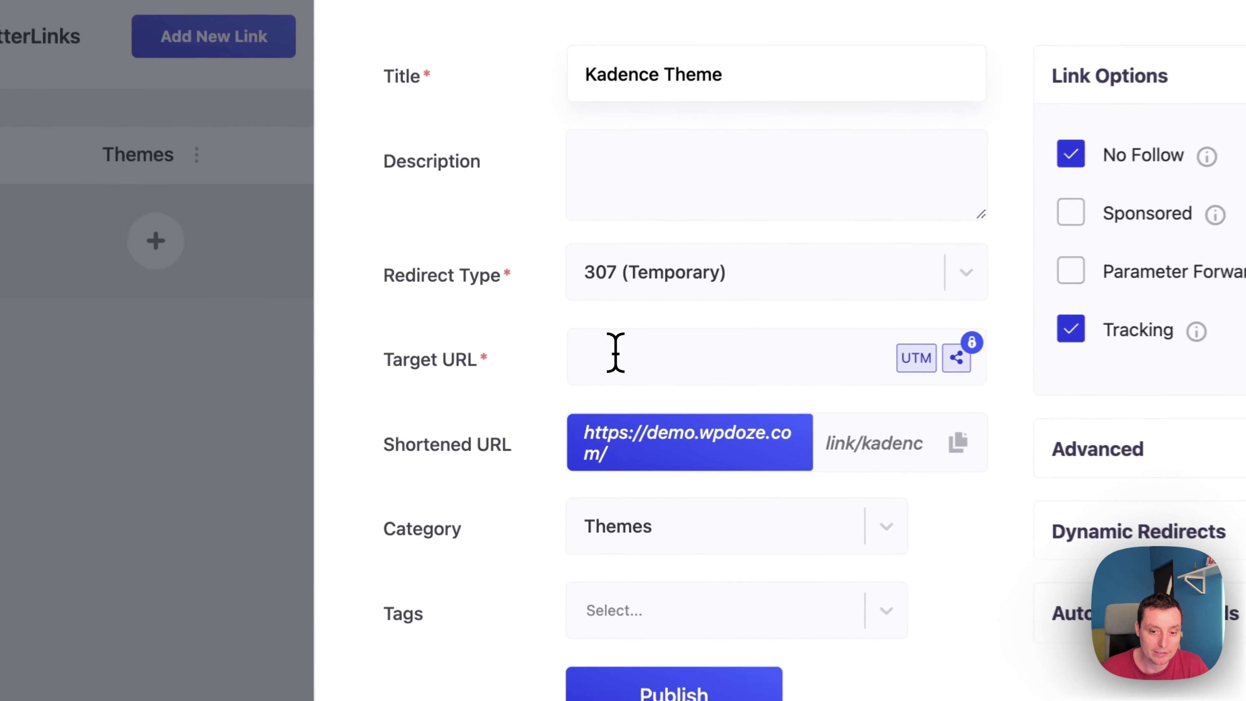
Paste the Kadence starter templates address as the link's Target URL.
click(515, 362)
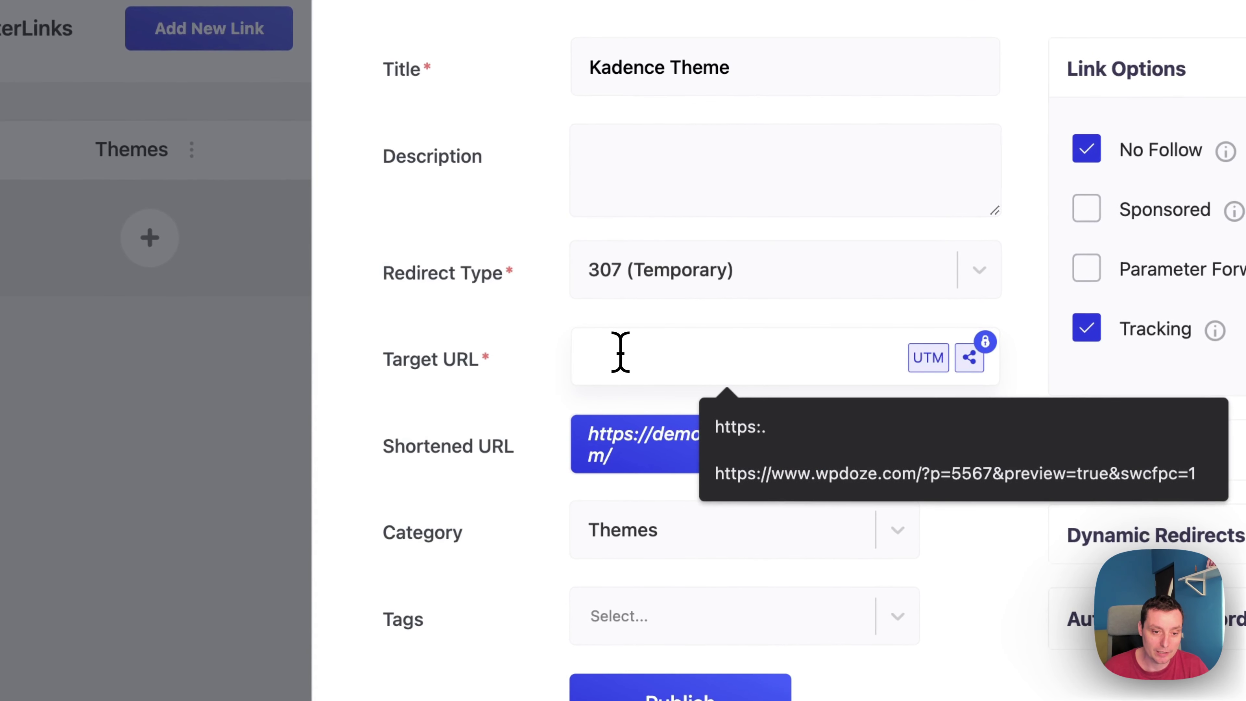
key(super+v)
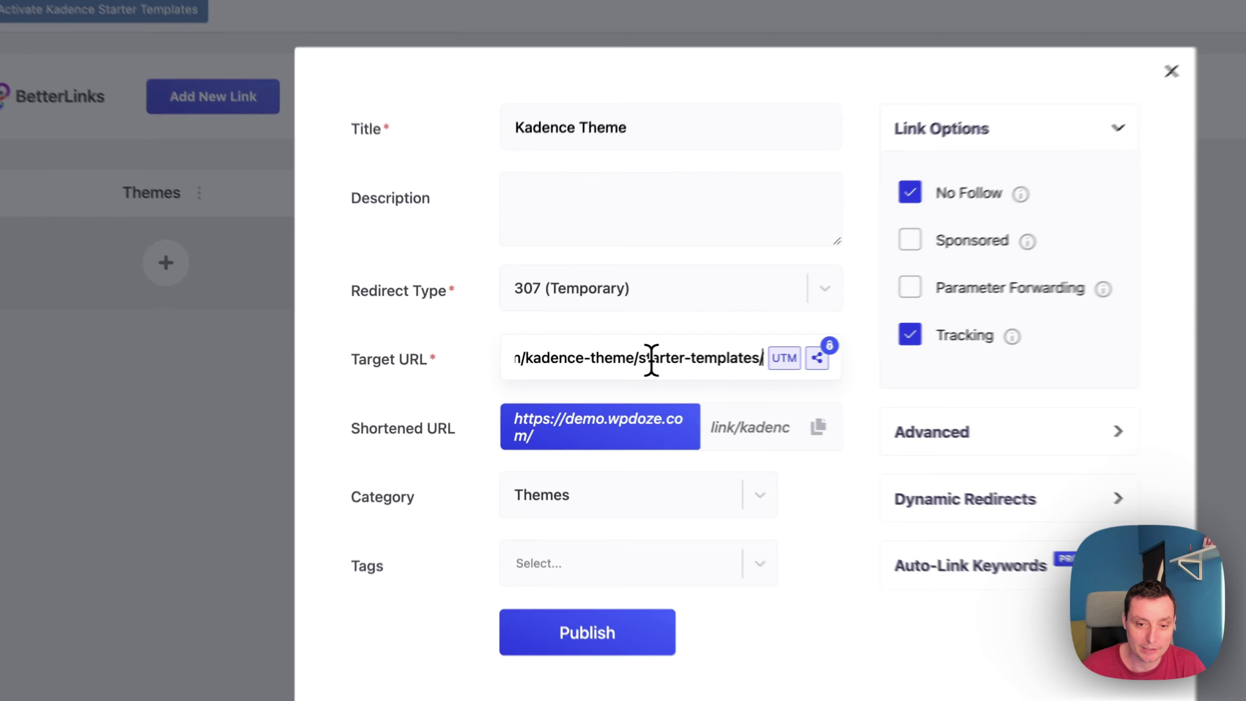
drag(760, 357, 688, 357)
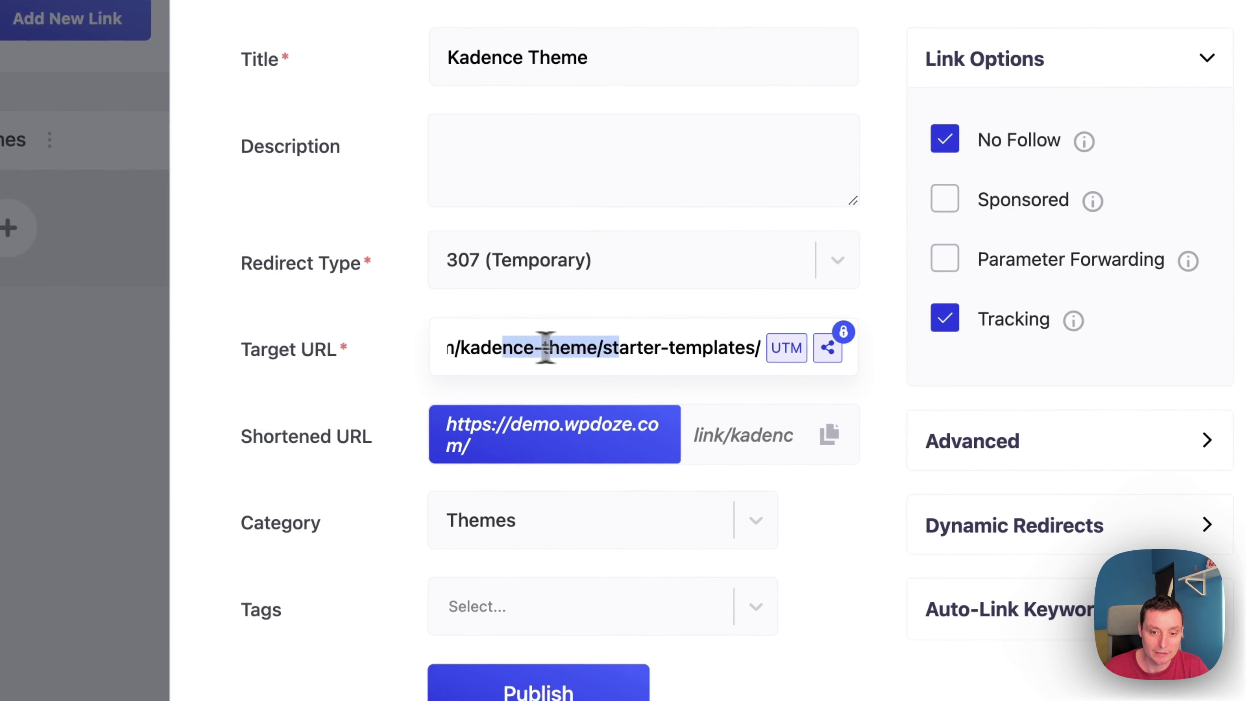
drag(545, 347, 438, 347)
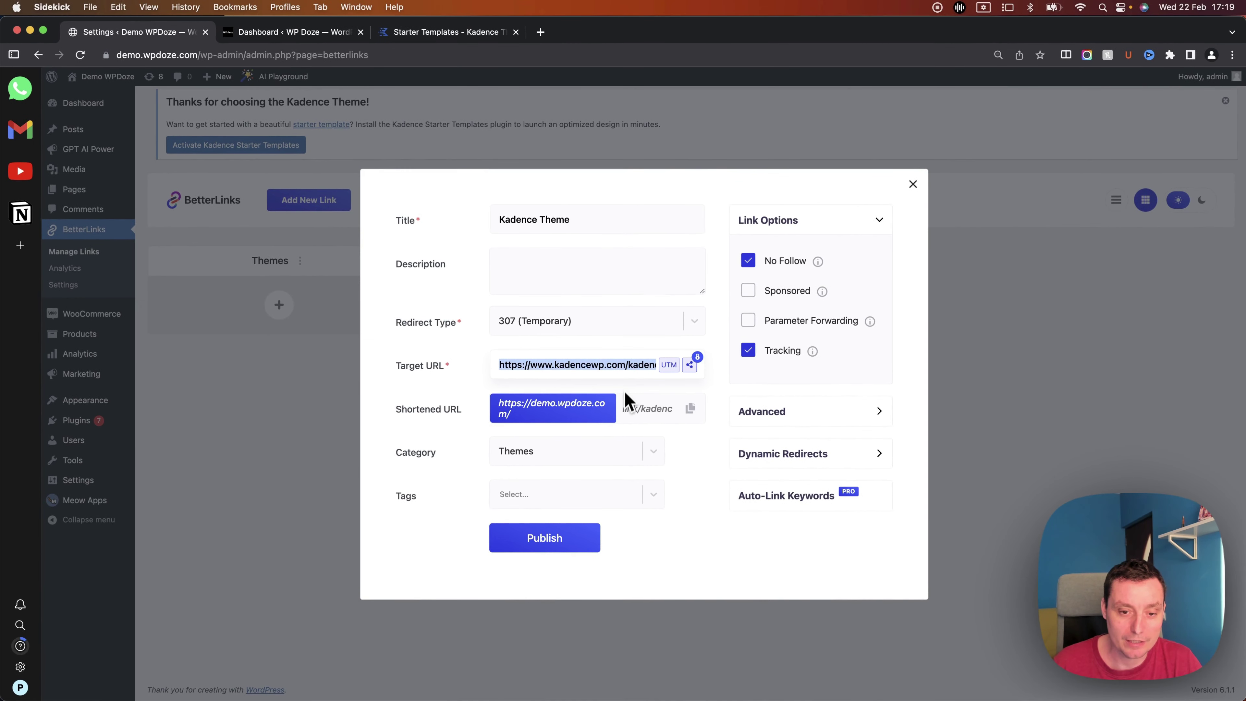
Check the link/kadence-theme slug and keep Themes as the category.
click(624, 408)
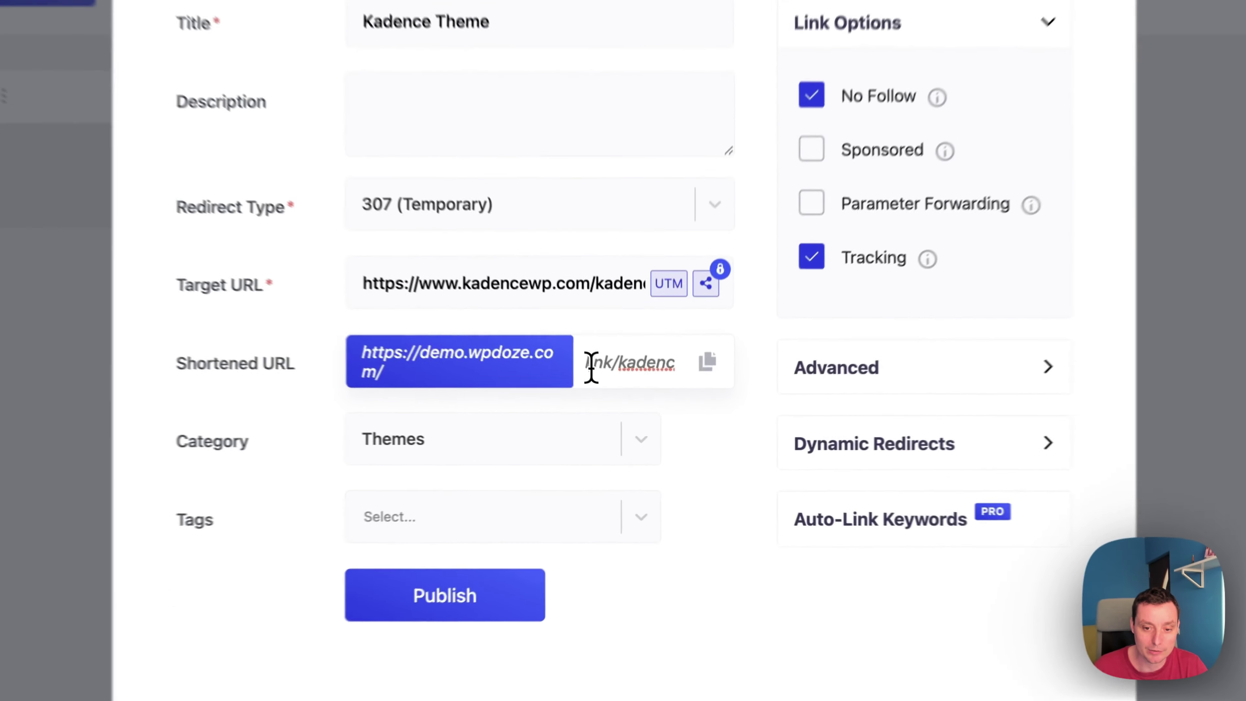
double_click(636, 408)
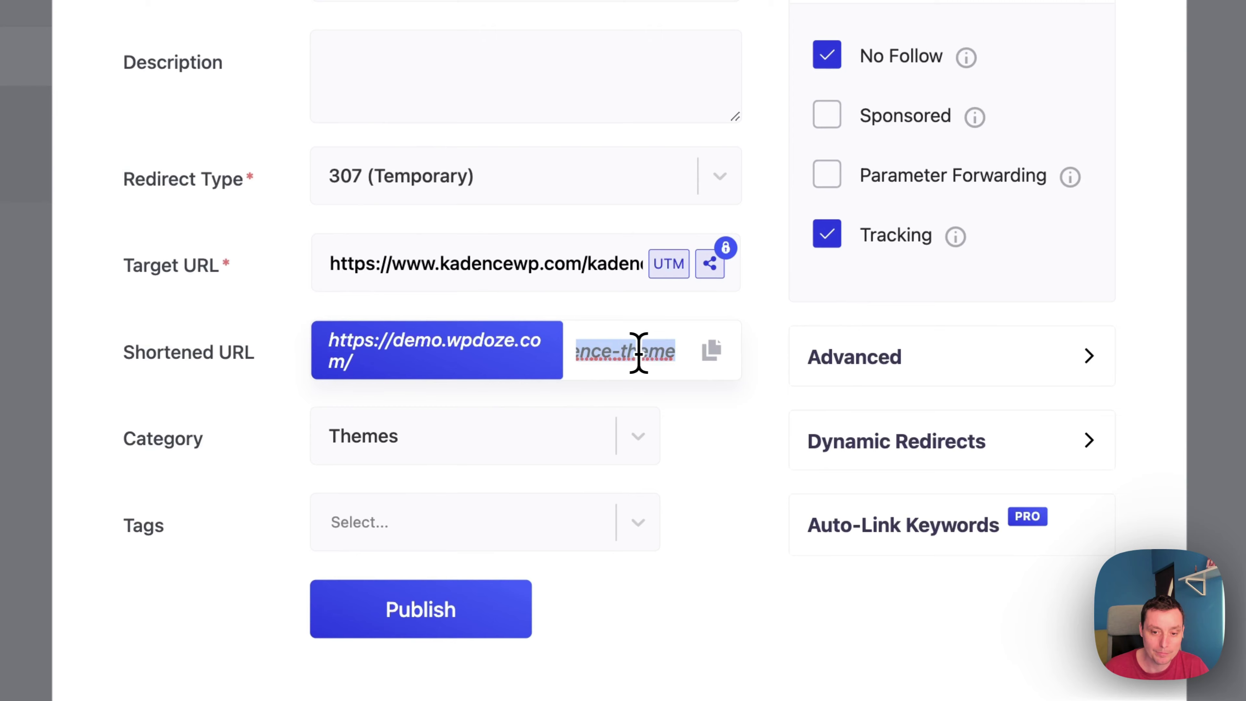
click(619, 350)
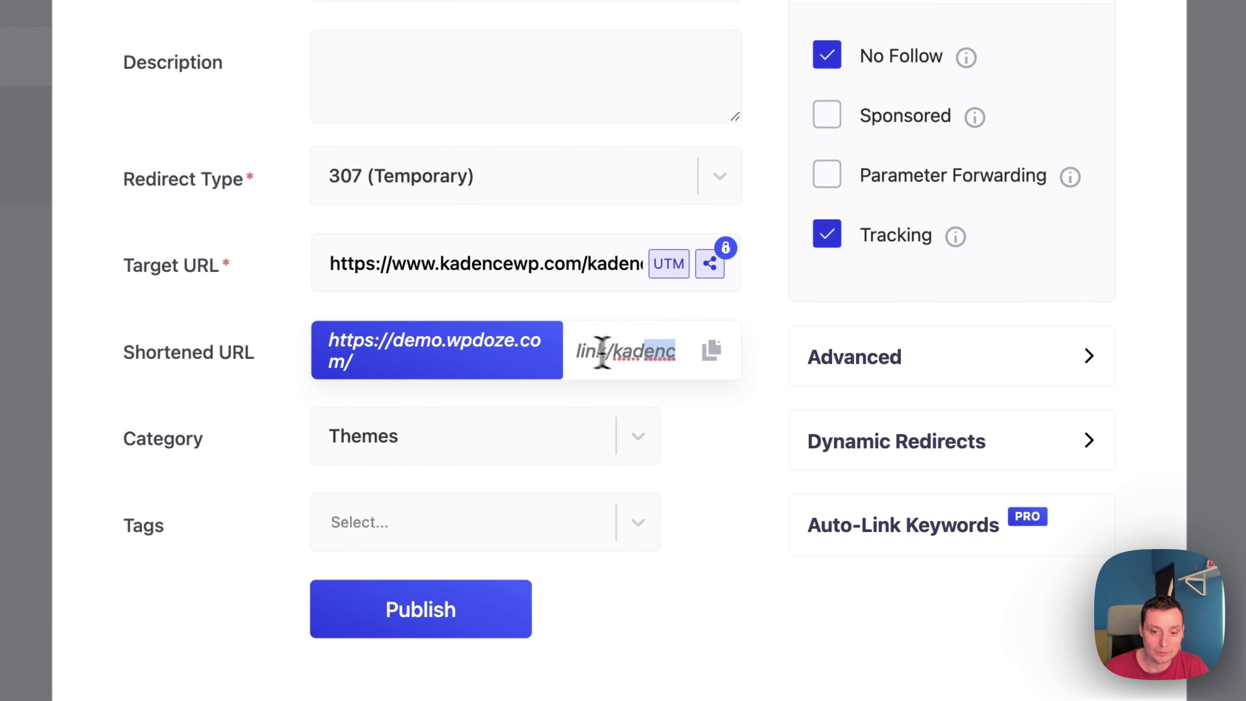
drag(603, 351, 675, 352)
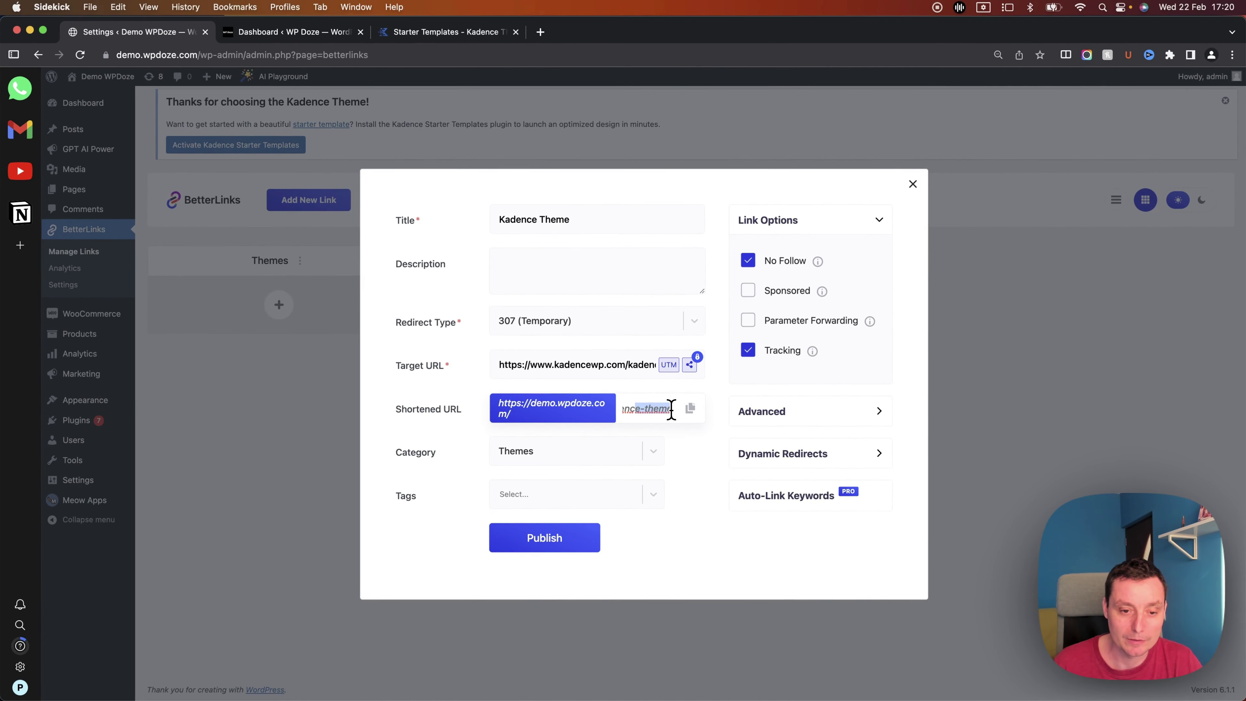
click(618, 455)
click(547, 480)
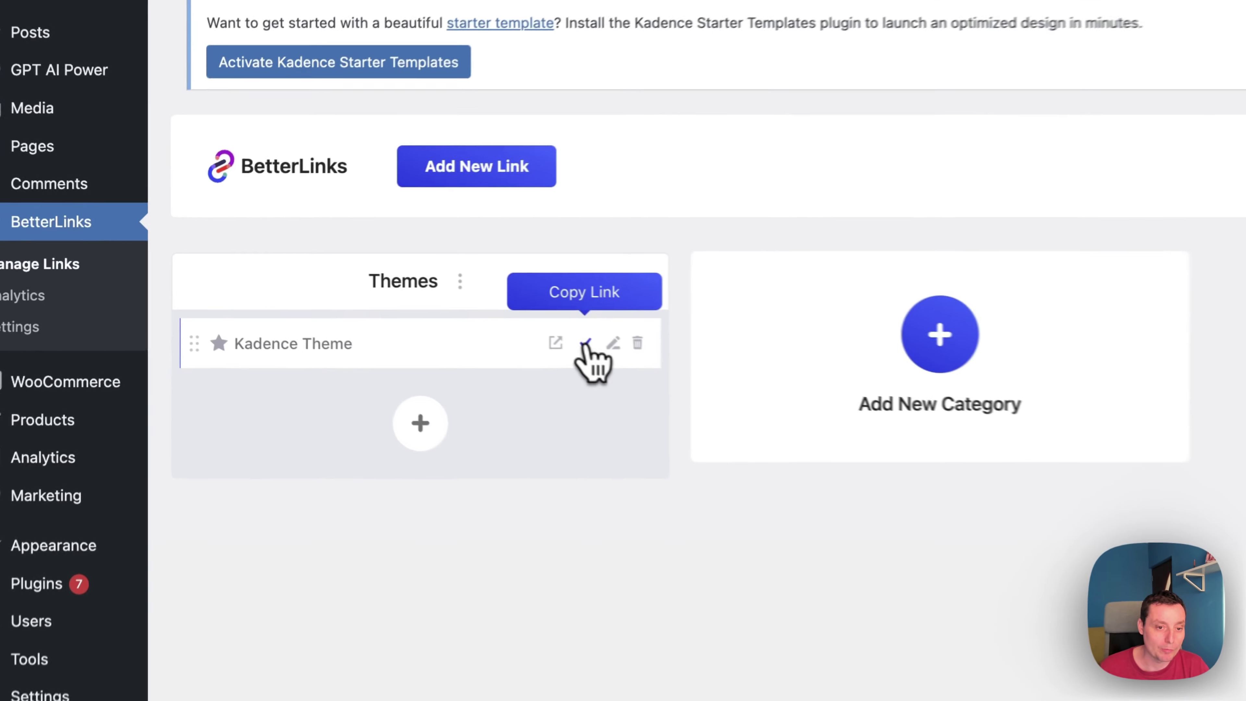
Copy the Kadence Theme short link, open it in a new tab to confirm the redirect, then return.
click(368, 294)
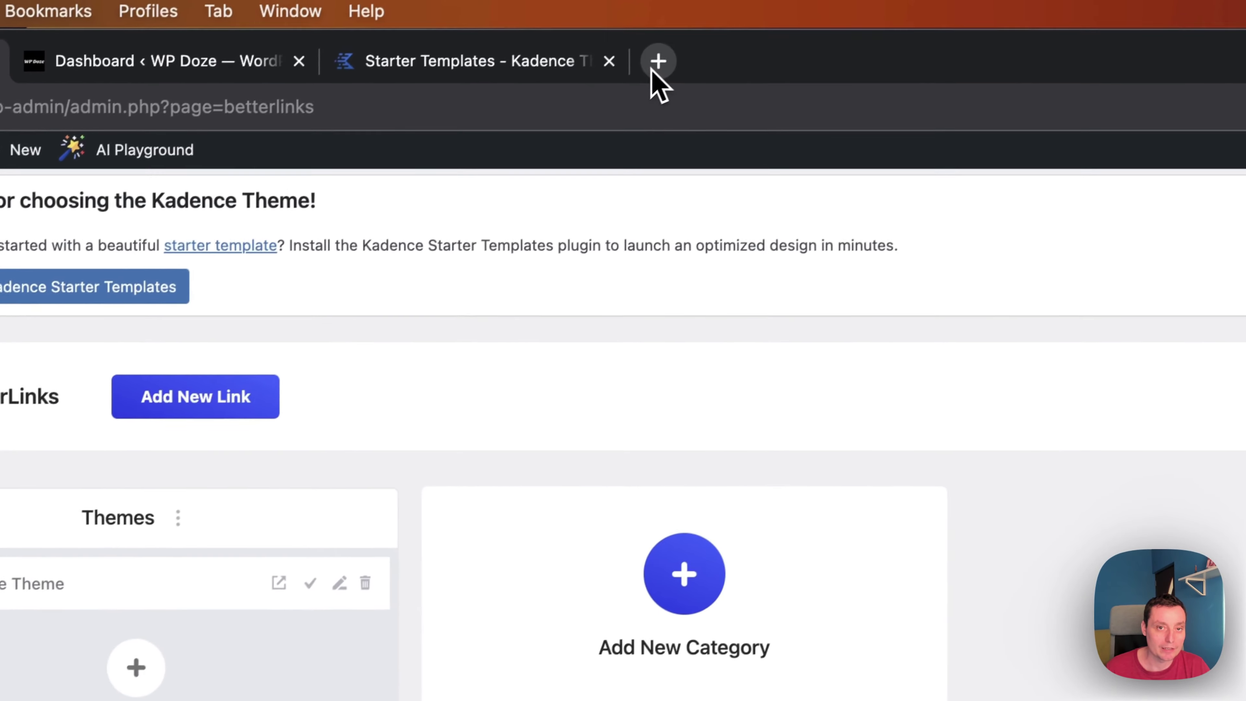
click(707, 23)
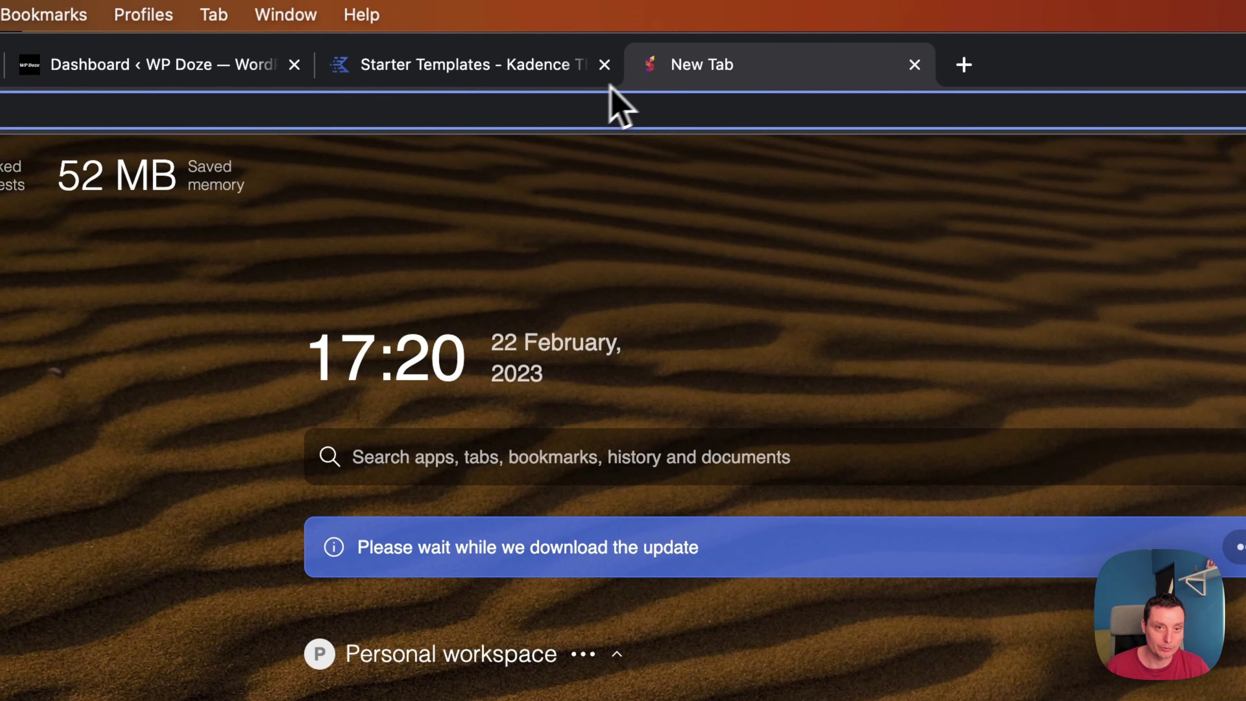
click(593, 99)
text(wpdoze.com/link/kadence-theme)
key(Return)
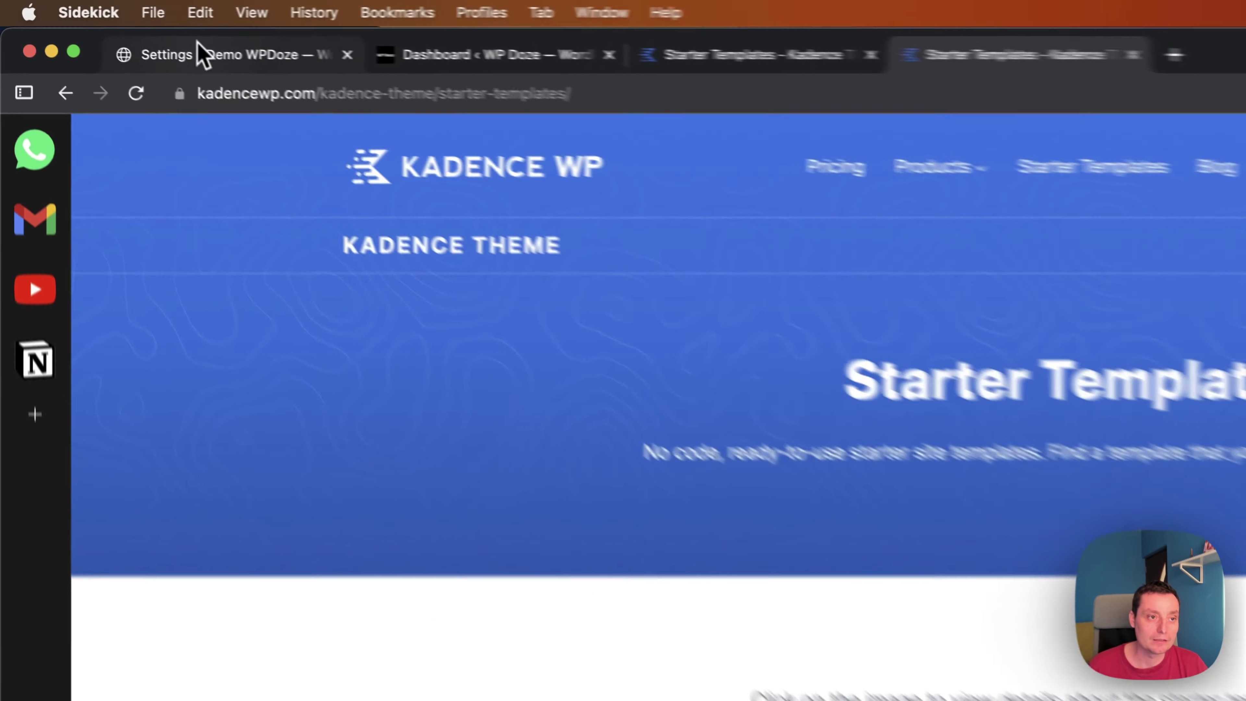
click(118, 31)
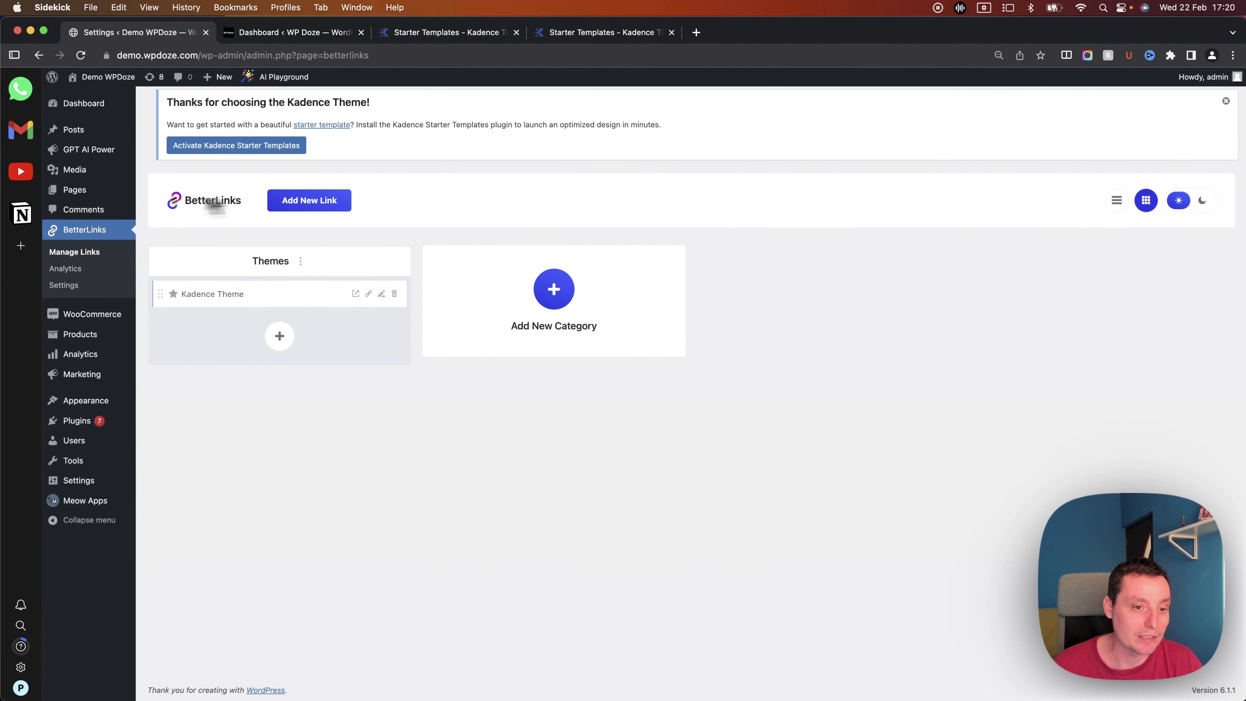
Edit the Hello world! post and replace its first paragraph with 'Kadence Theme is the best.'.
mouse_move(88, 133)
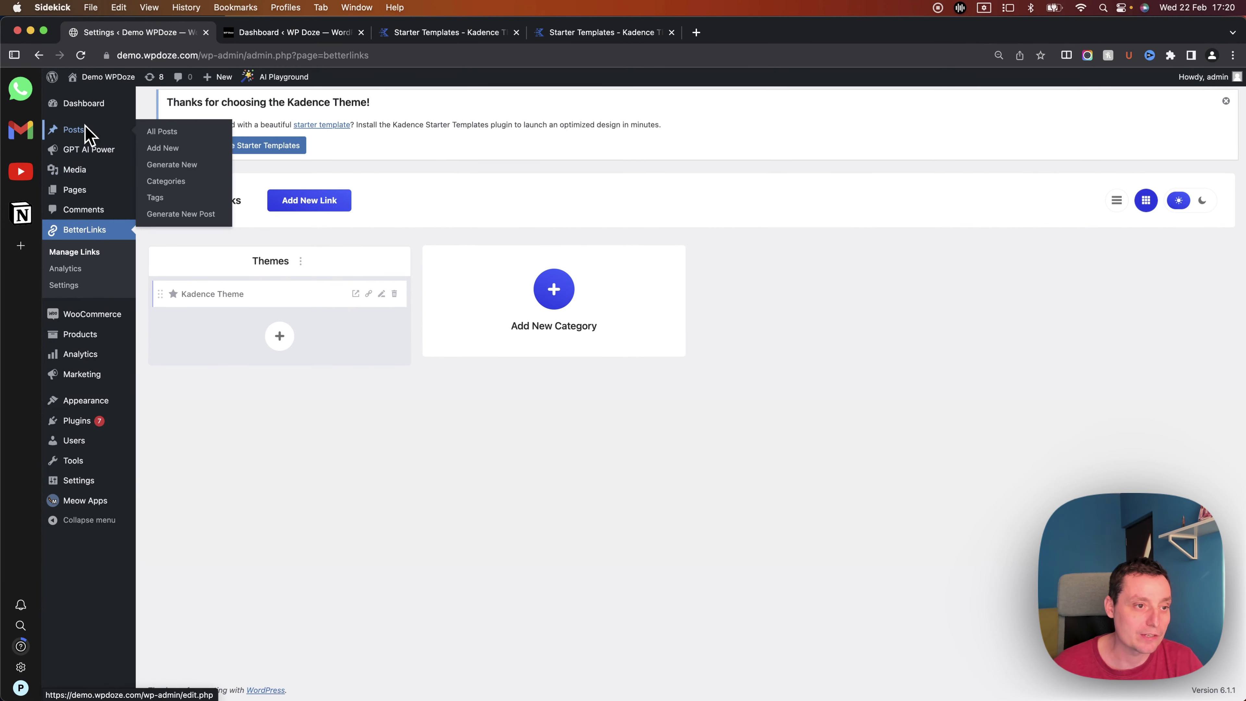
click(163, 138)
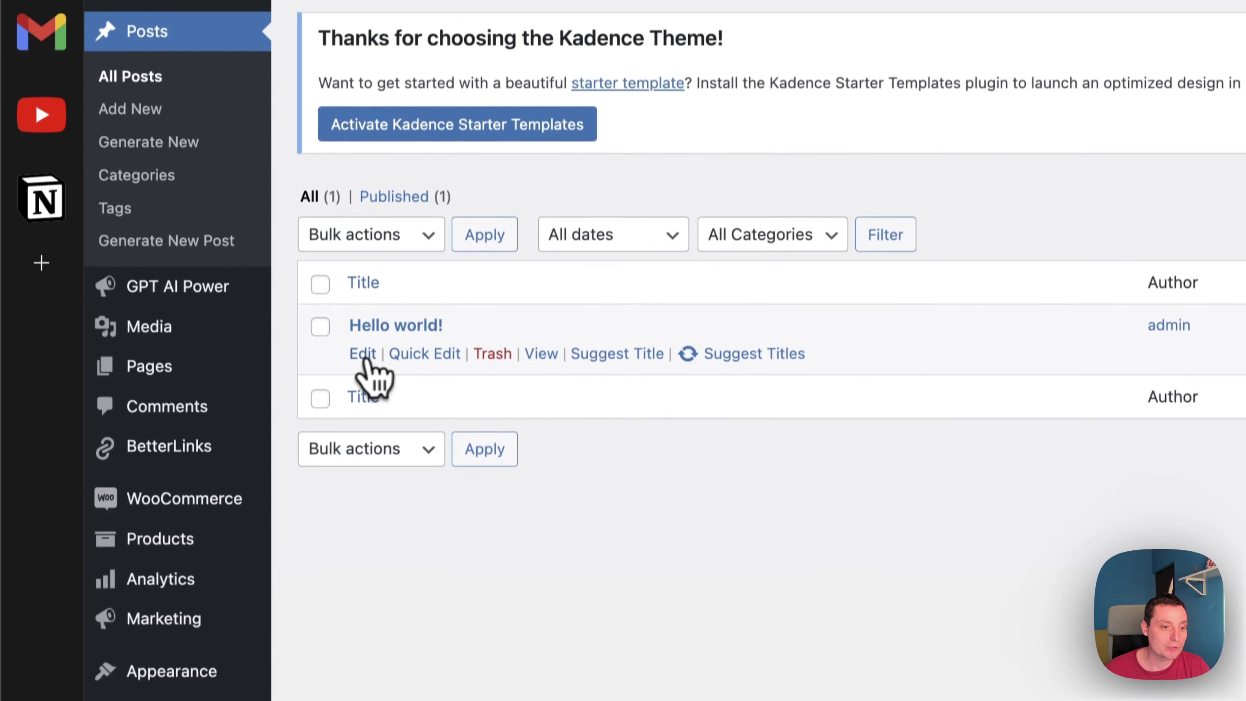
click(363, 581)
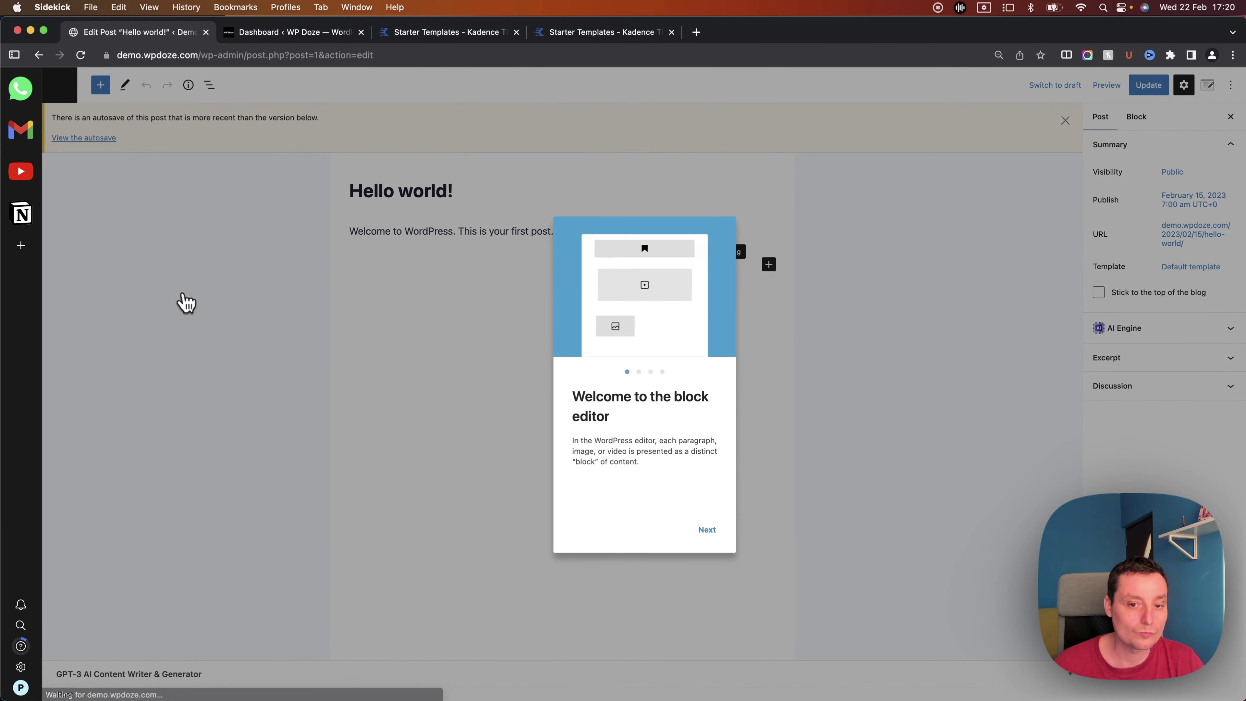
click(462, 441)
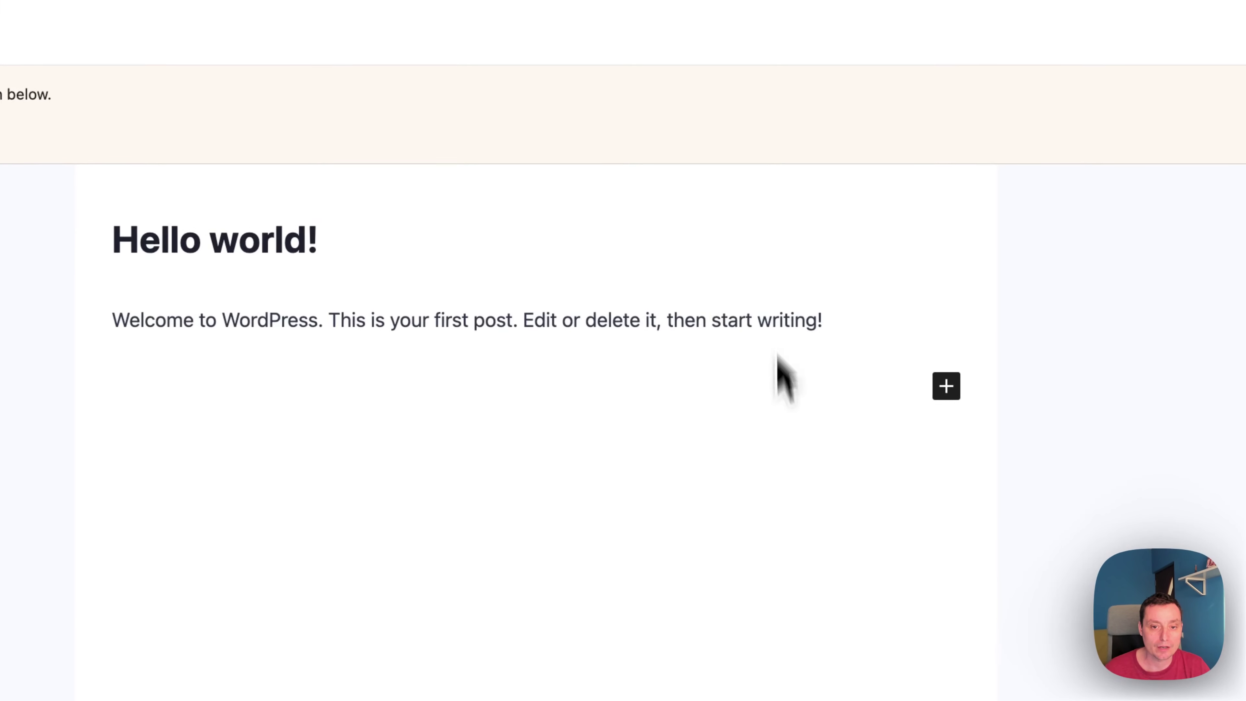
triple_click(629, 320)
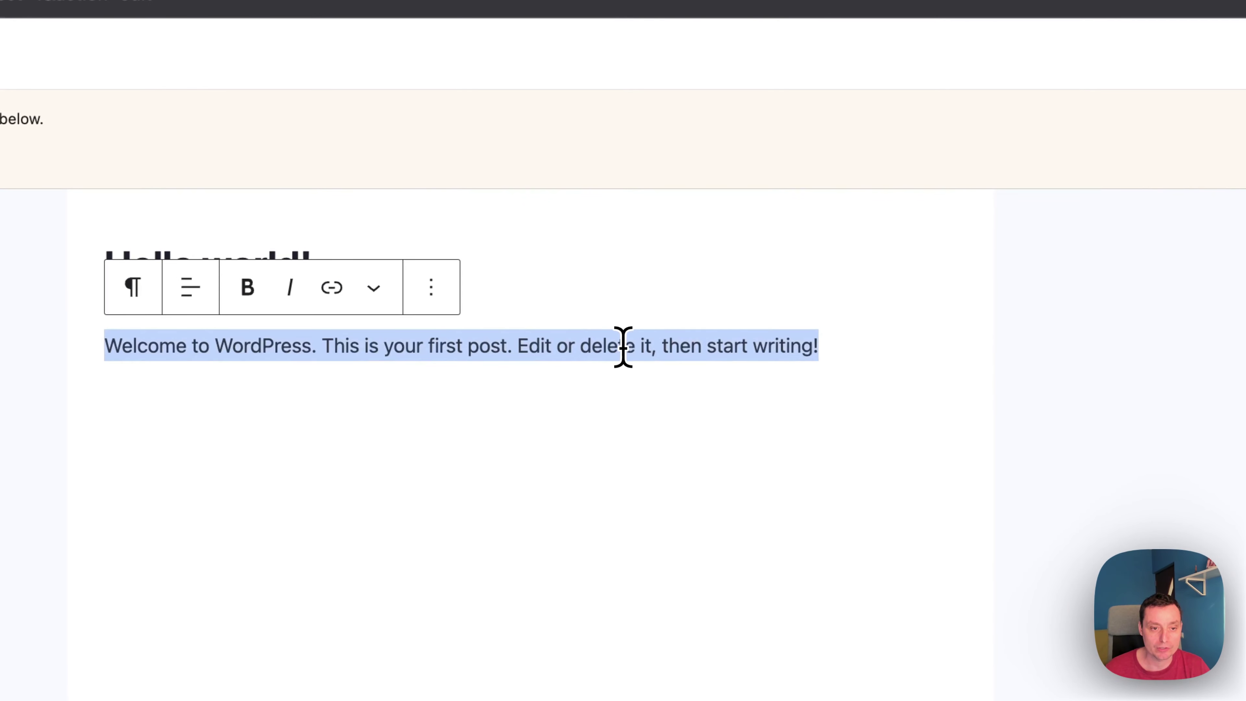
text(Kadence Theme is the best.)
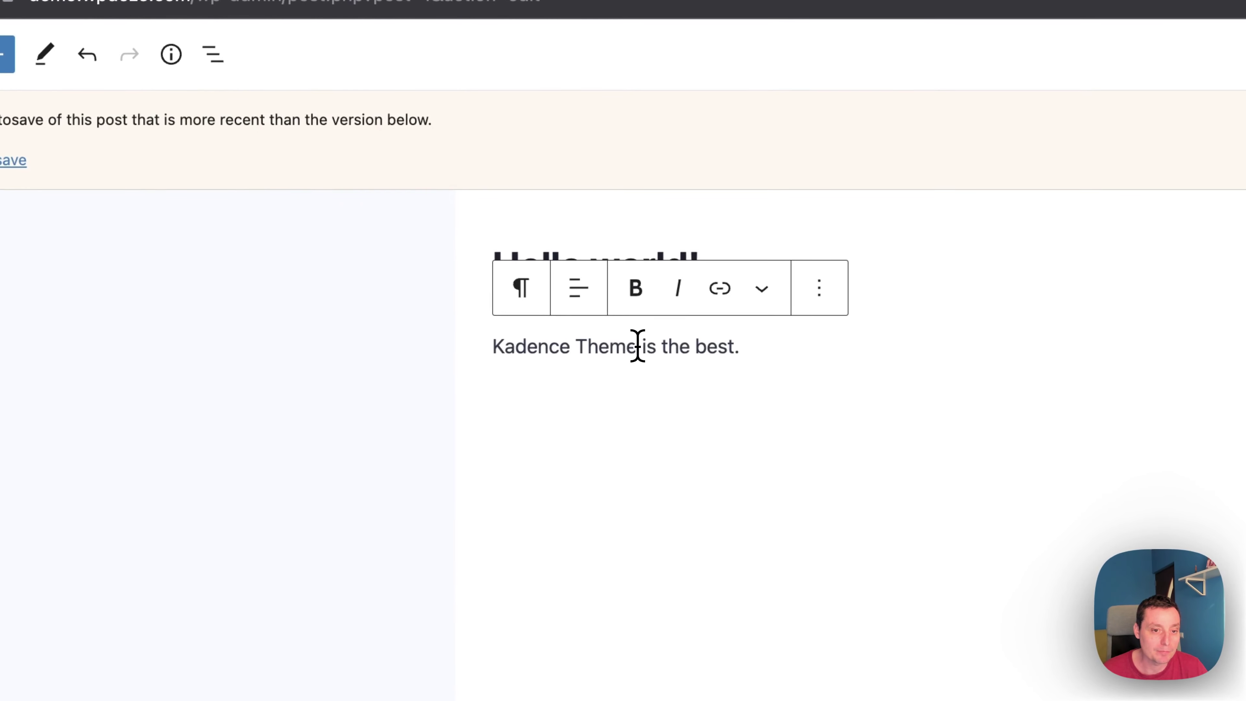
Link the words 'Kadence Theme' to the kadence-theme short link using the BetterLinks format option.
drag(636, 346, 492, 347)
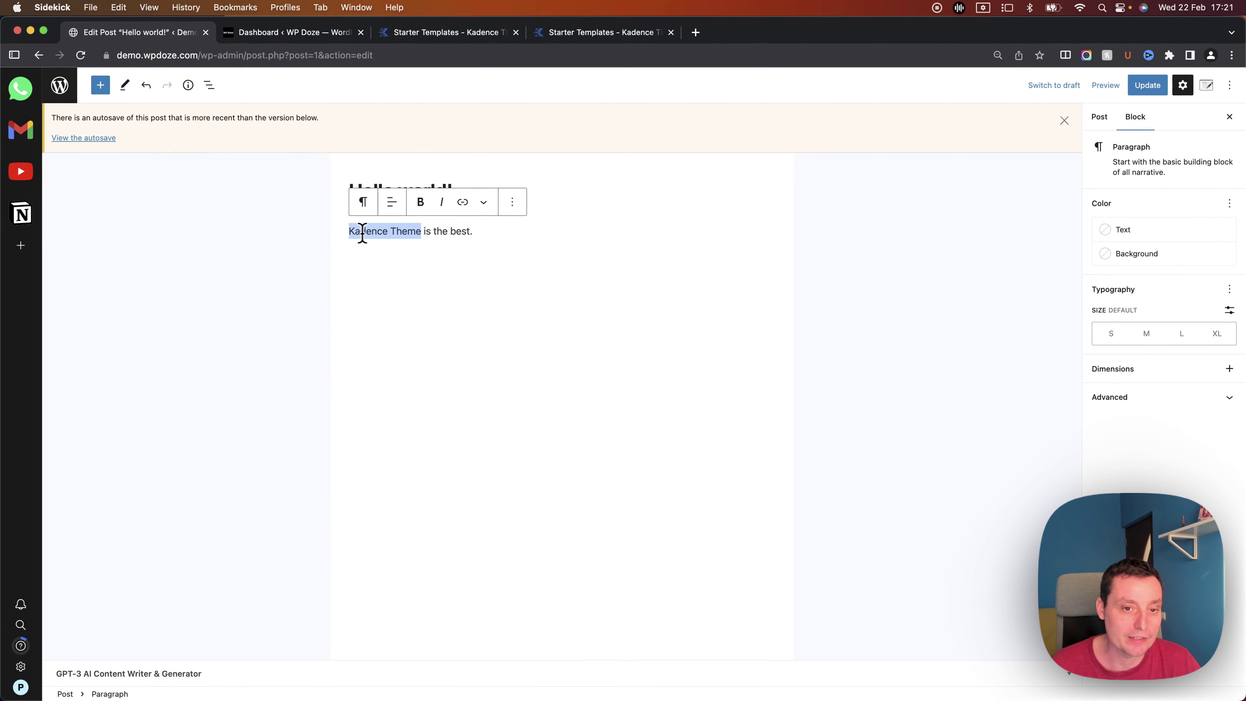
click(484, 203)
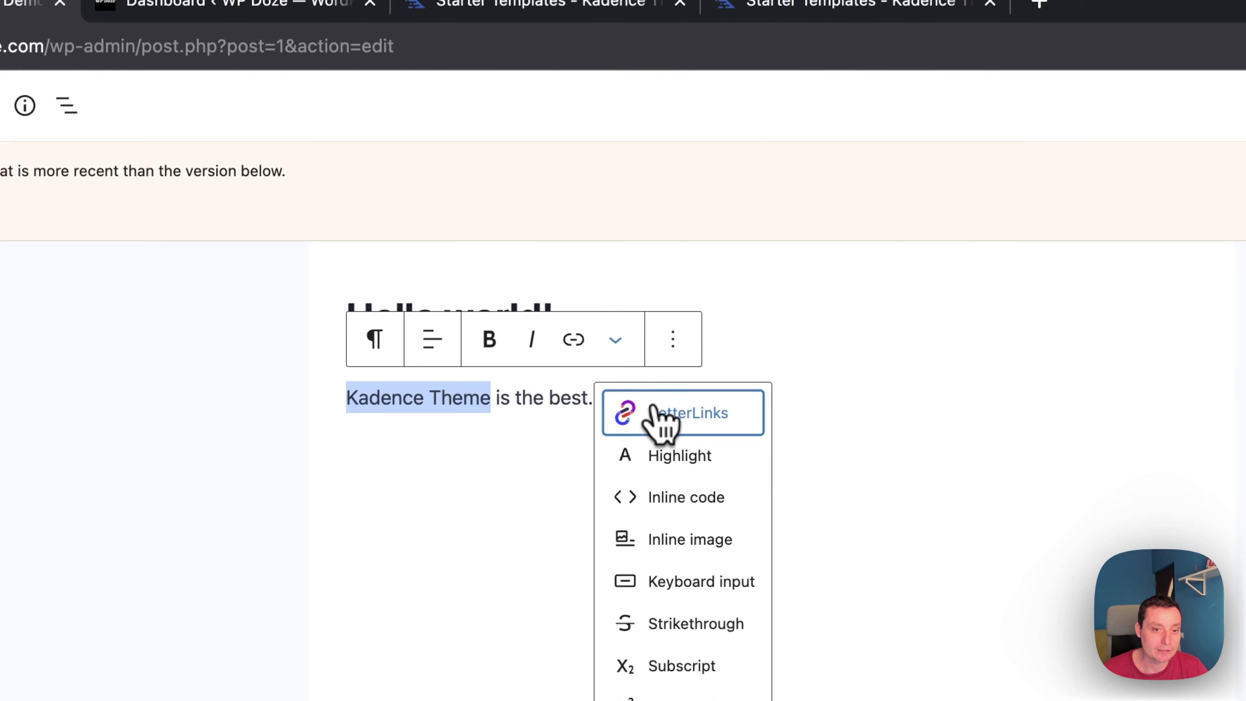
click(657, 415)
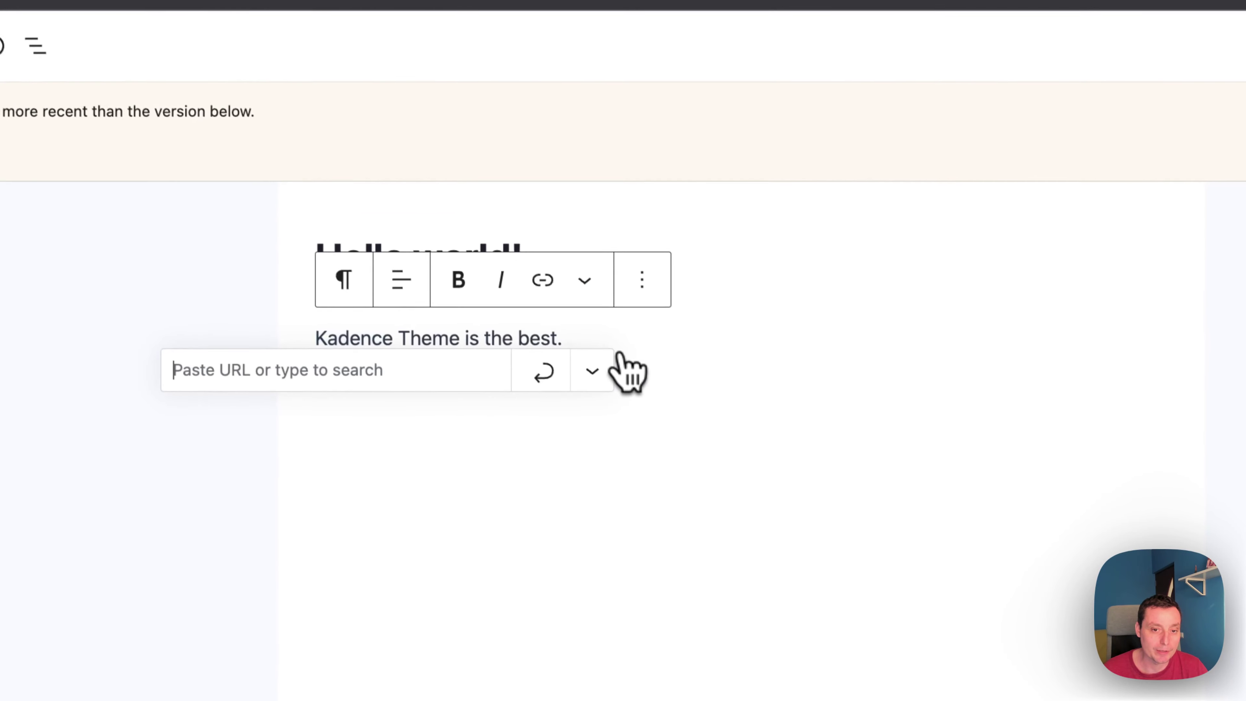
text(ka)
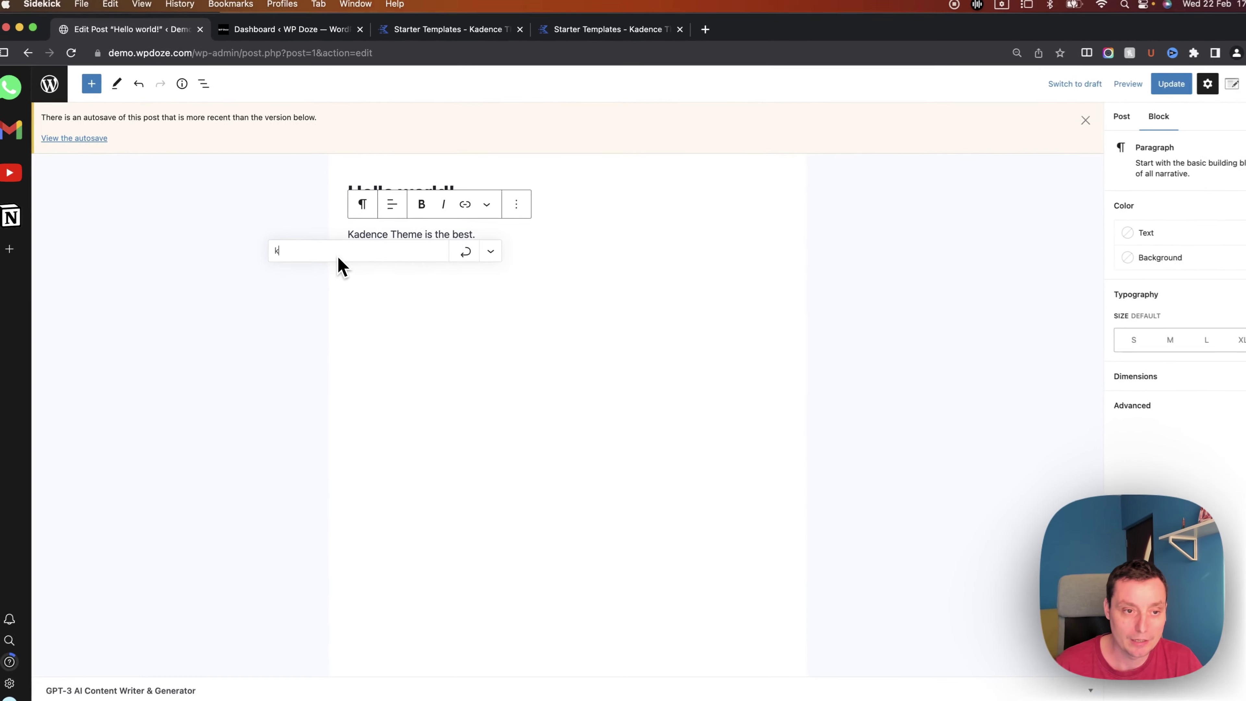
click(348, 274)
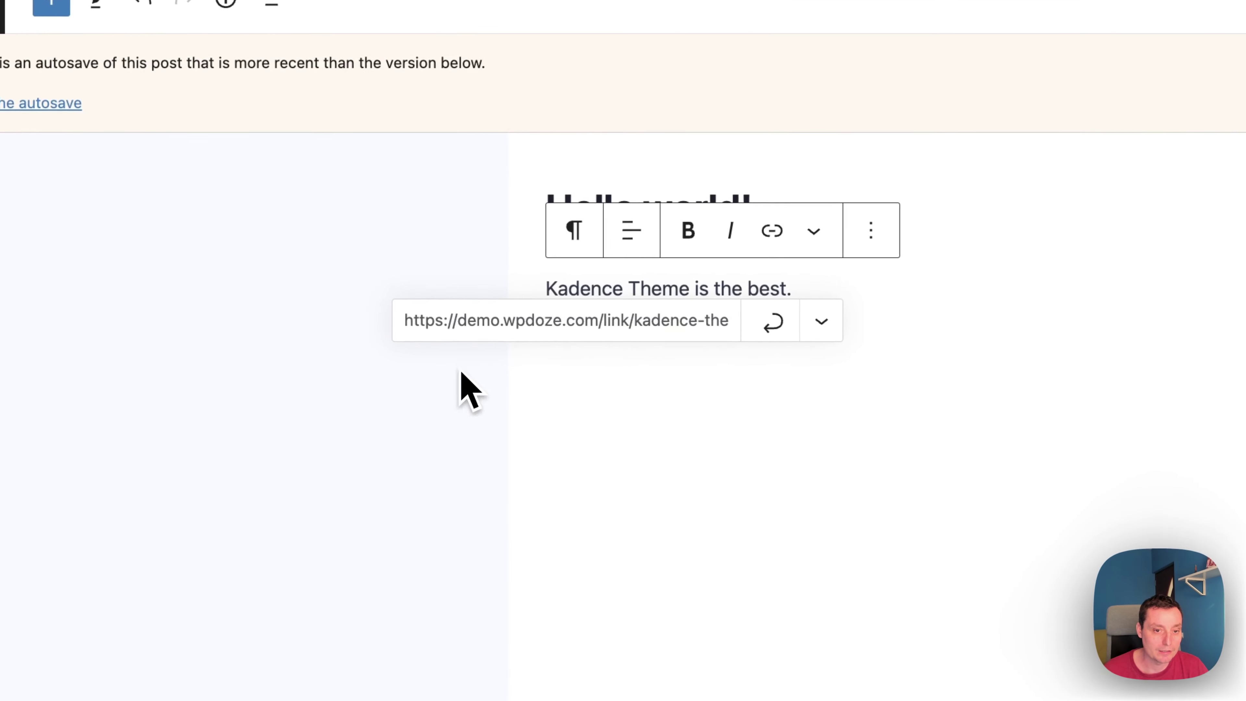
click(768, 324)
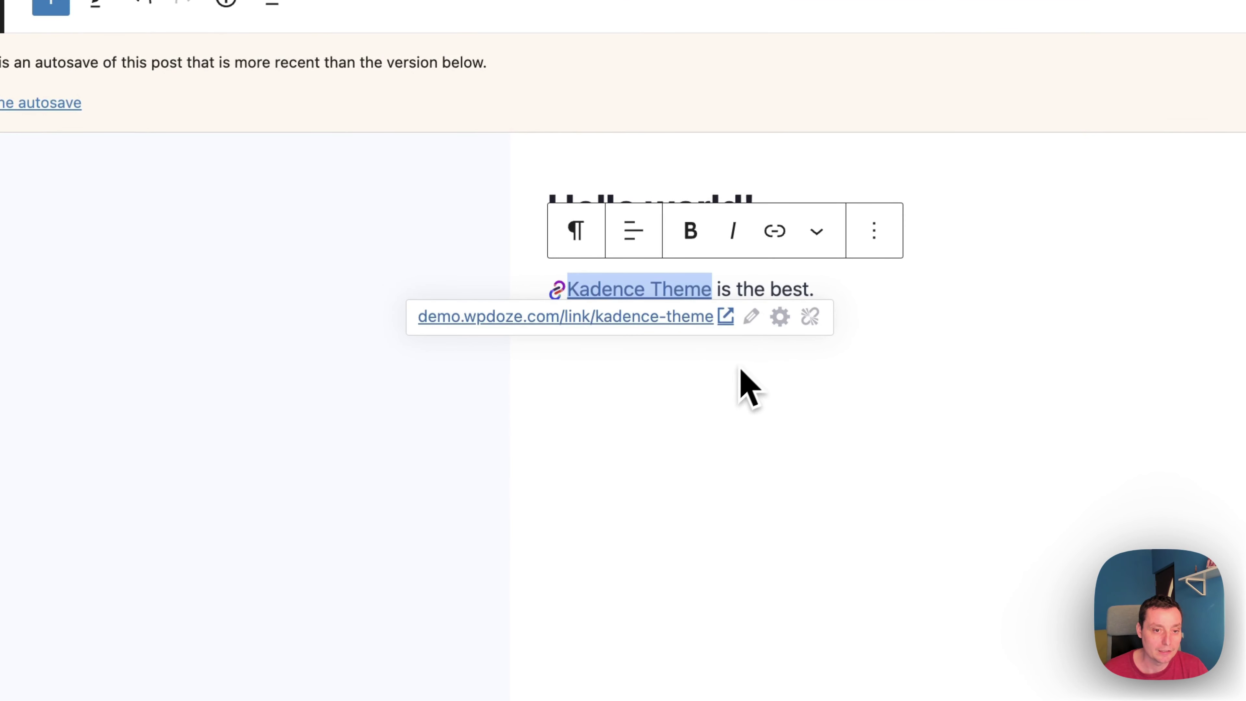
click(743, 380)
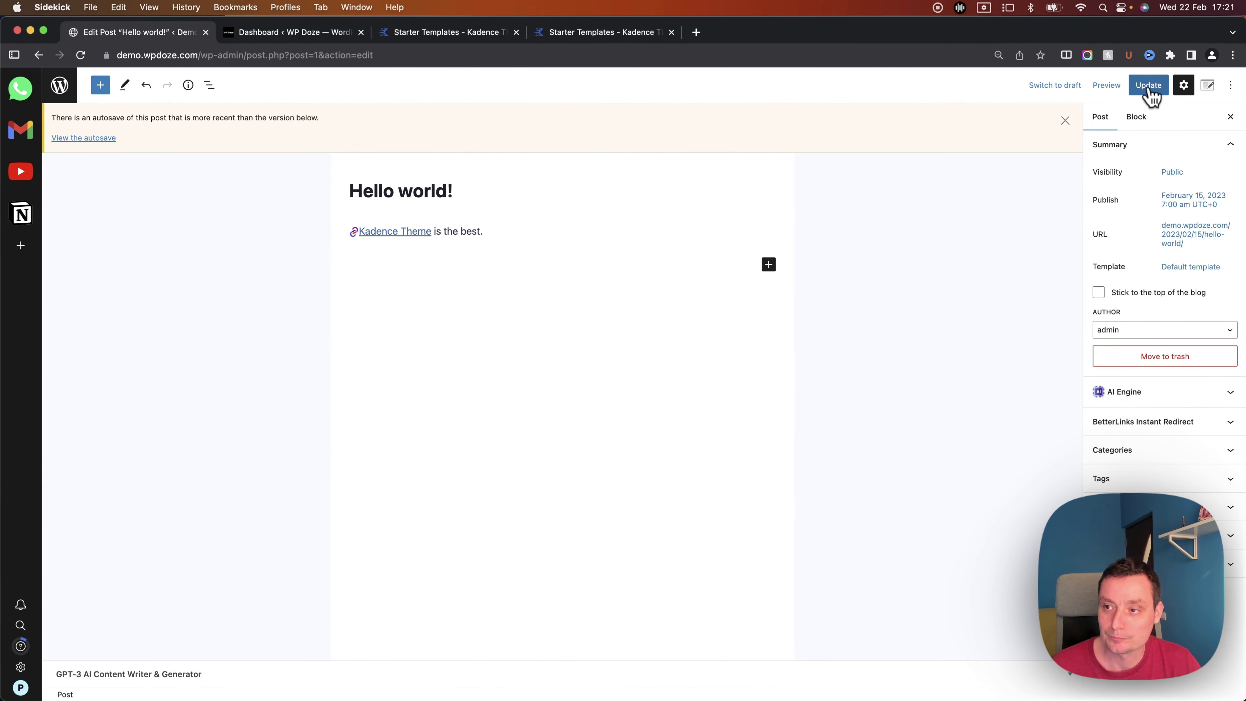
Update the post, view it live in a new tab, then return to the Hello world! editor.
click(1148, 88)
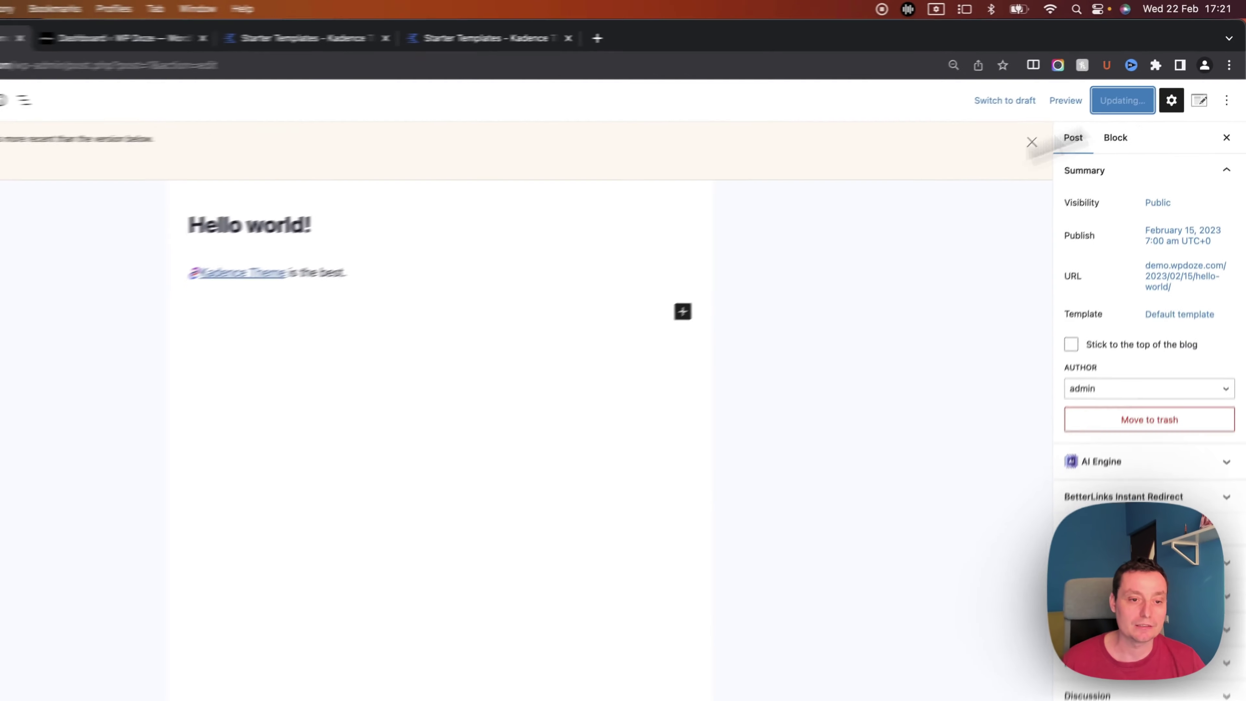
right_click(142, 664)
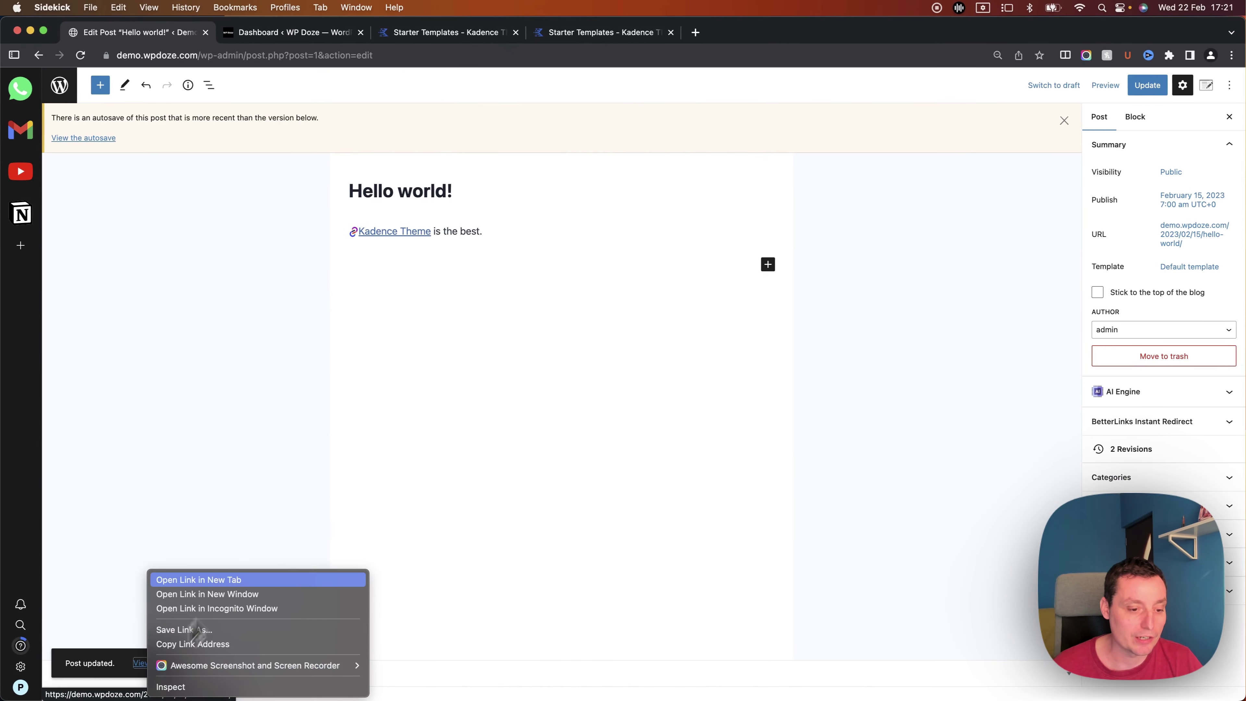
click(222, 581)
click(278, 34)
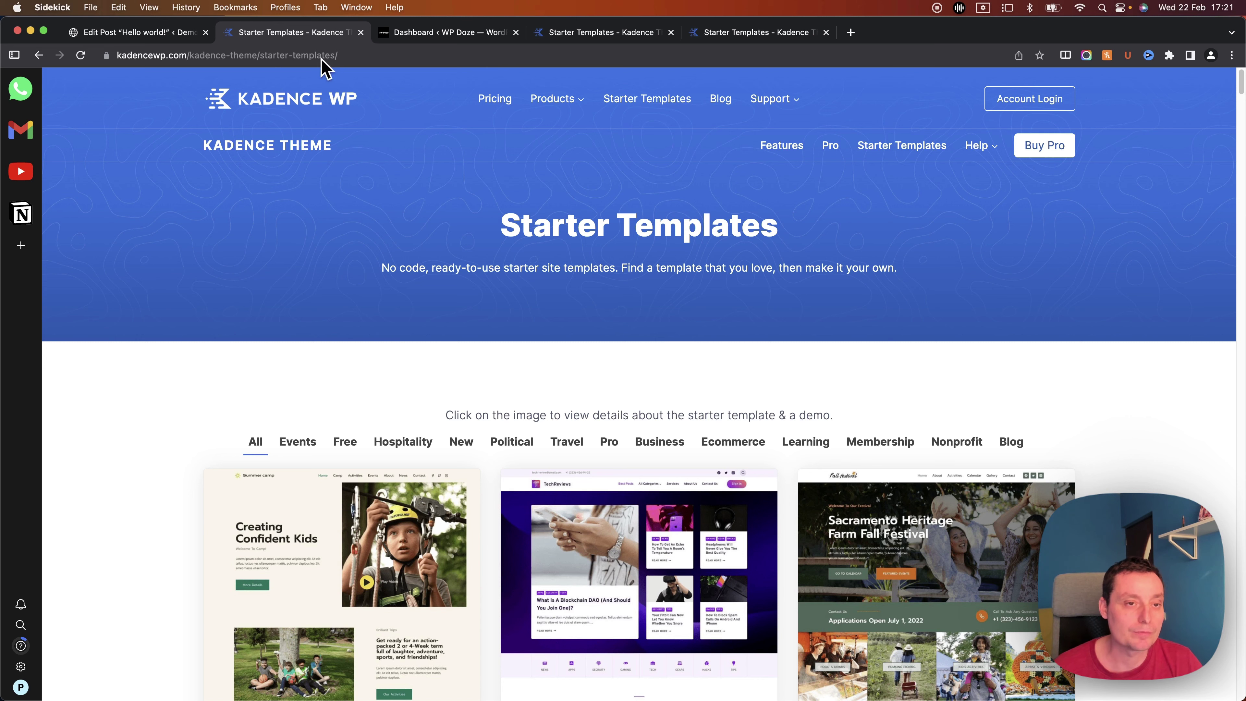
click(142, 36)
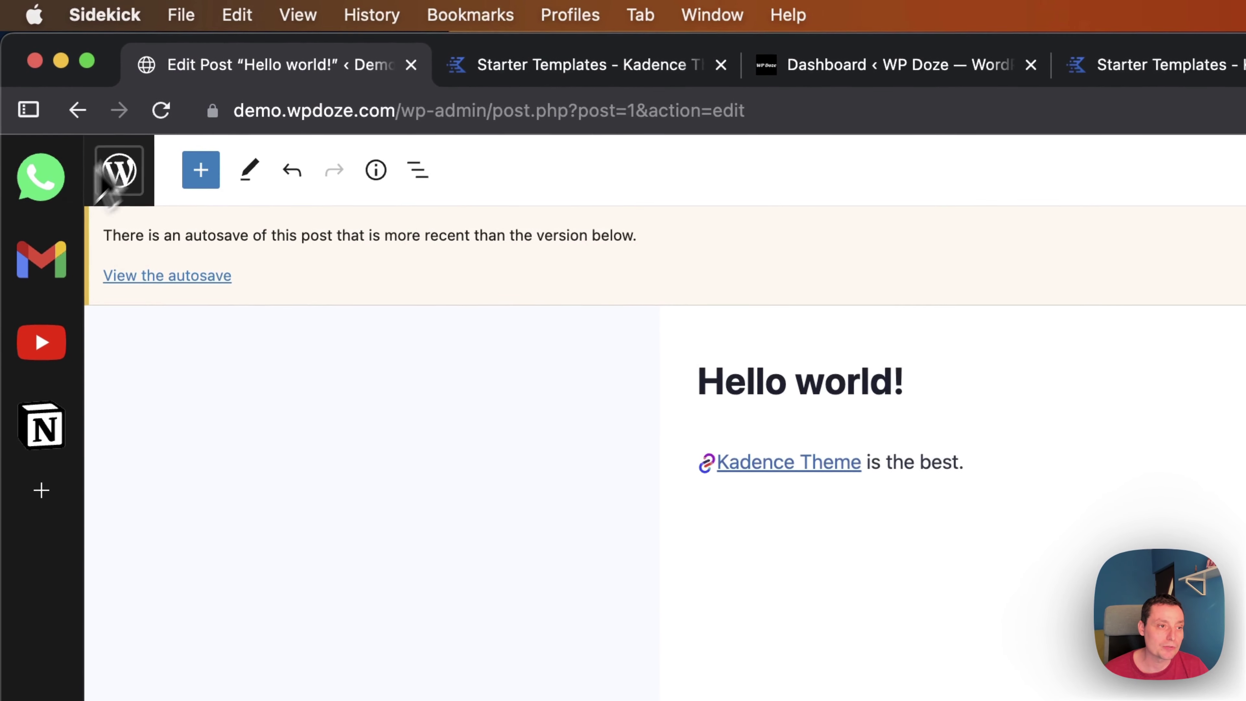
Copy the Kadence Theme short link from the BetterLinks Manage Links table view.
click(111, 182)
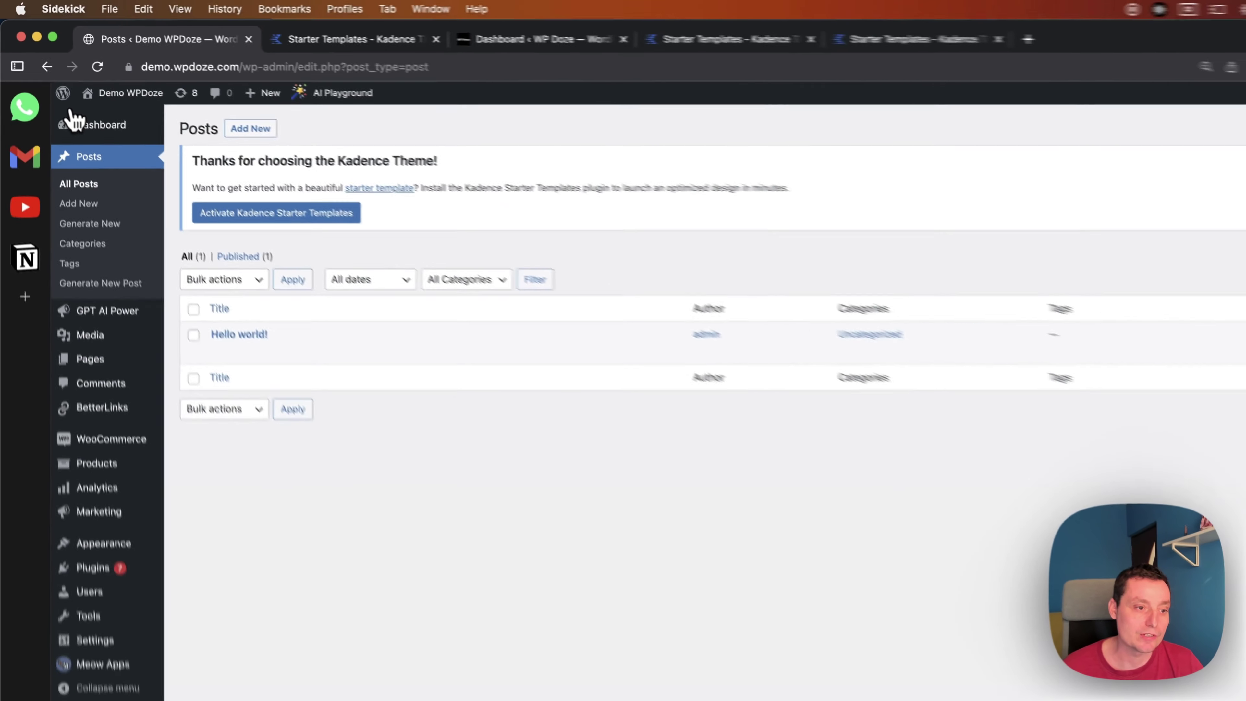
mouse_move(117, 409)
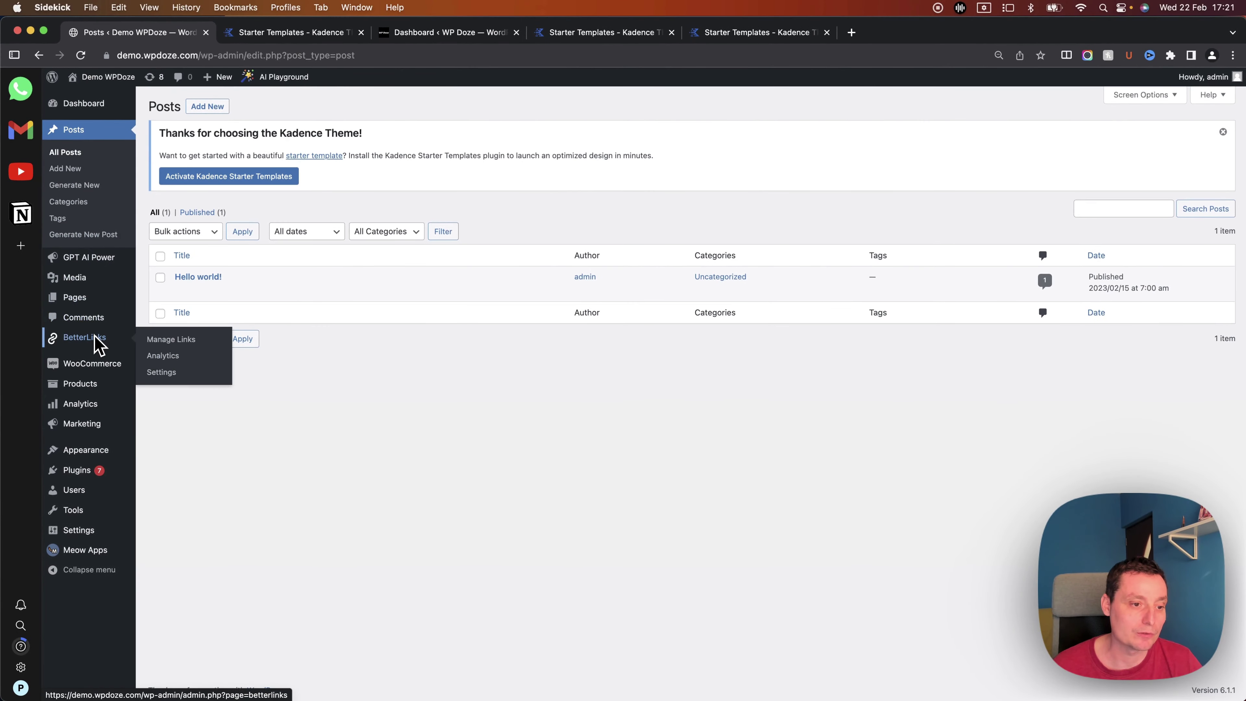
click(161, 341)
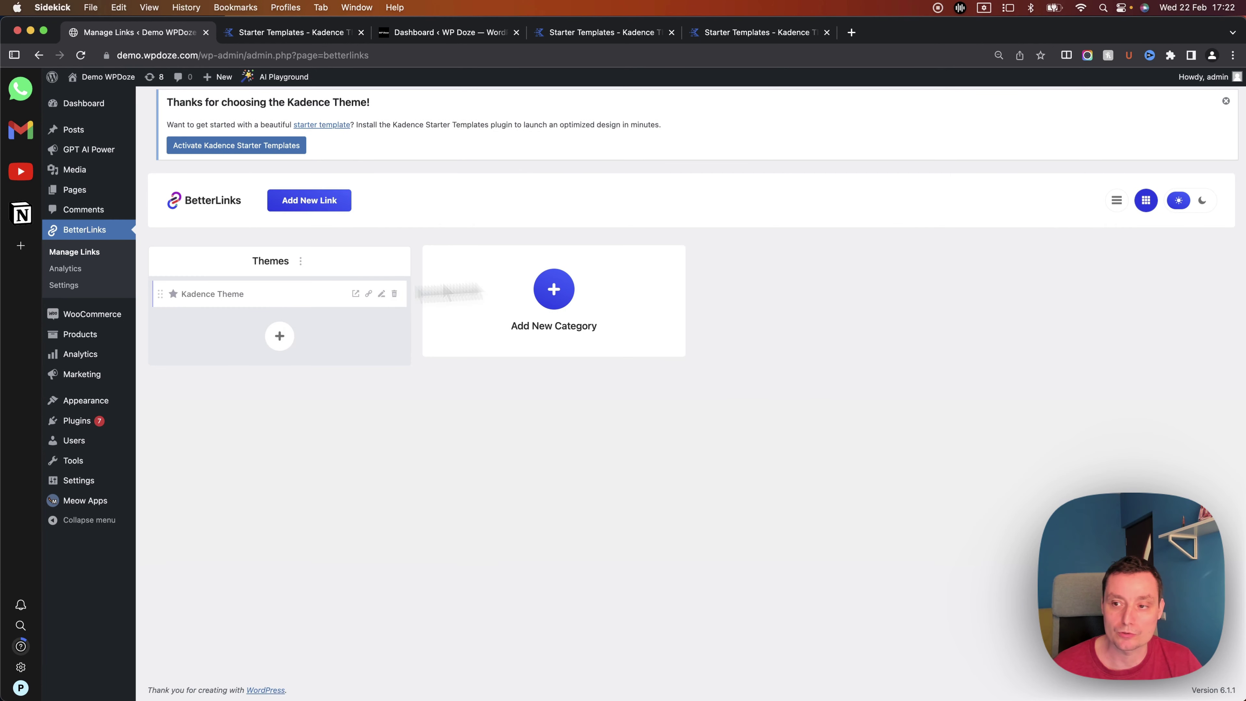
click(1117, 201)
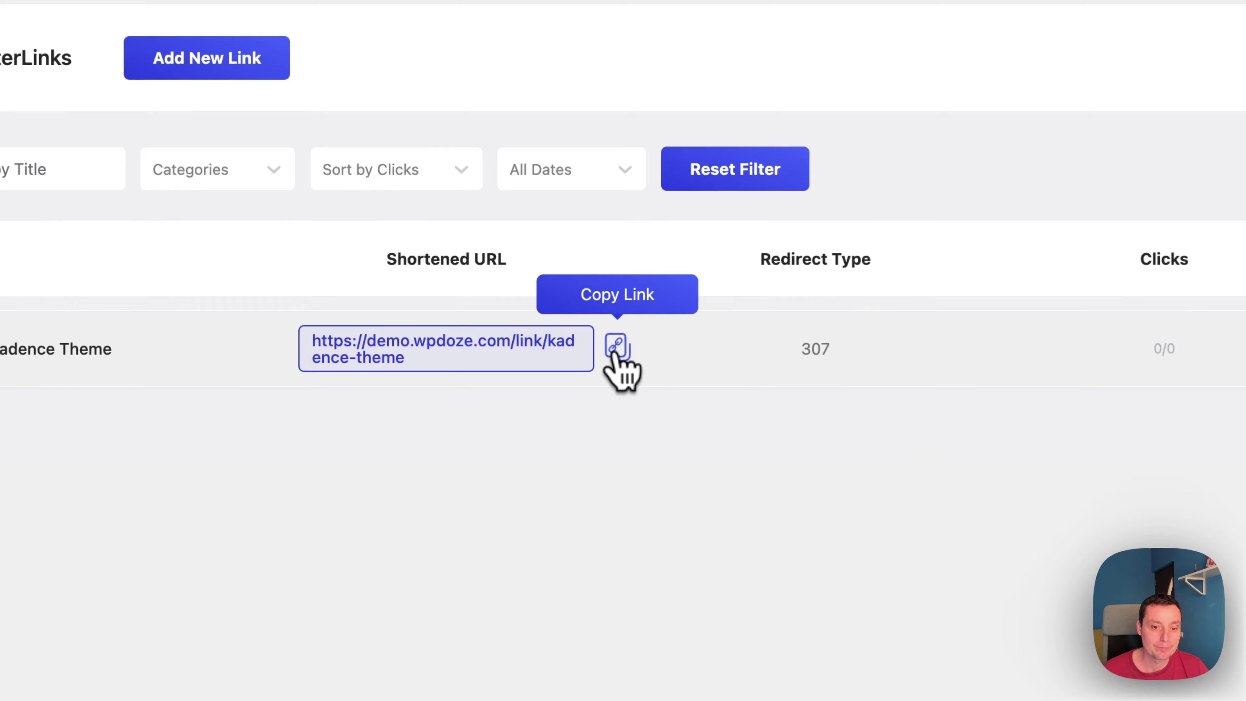
click(517, 346)
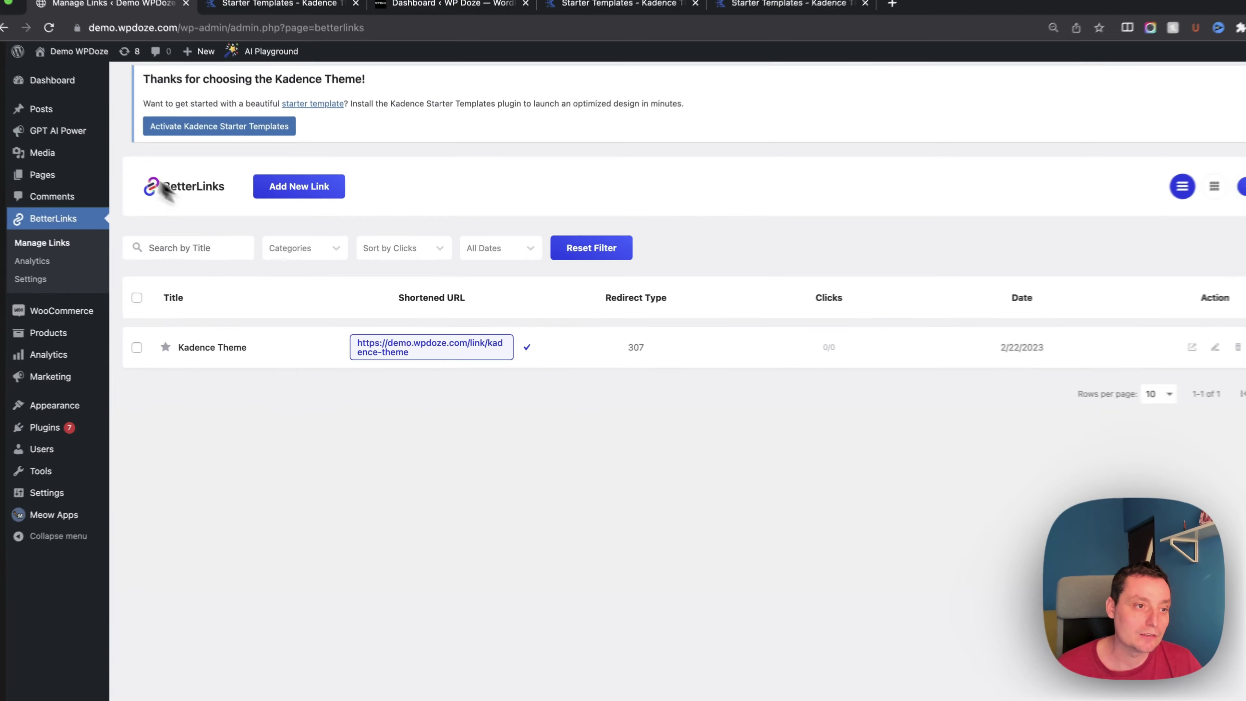
mouse_move(98, 129)
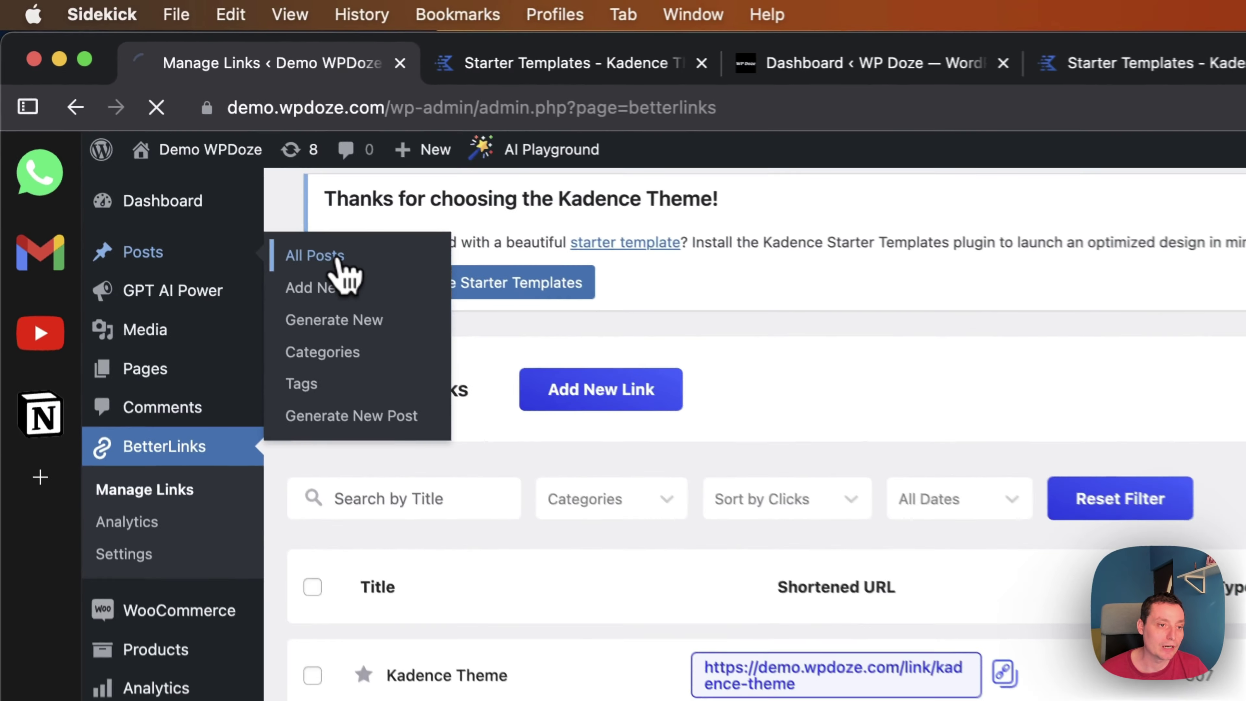
Insert a Buttons block below the Kadence Theme sentence in the Hello world! post.
click(170, 132)
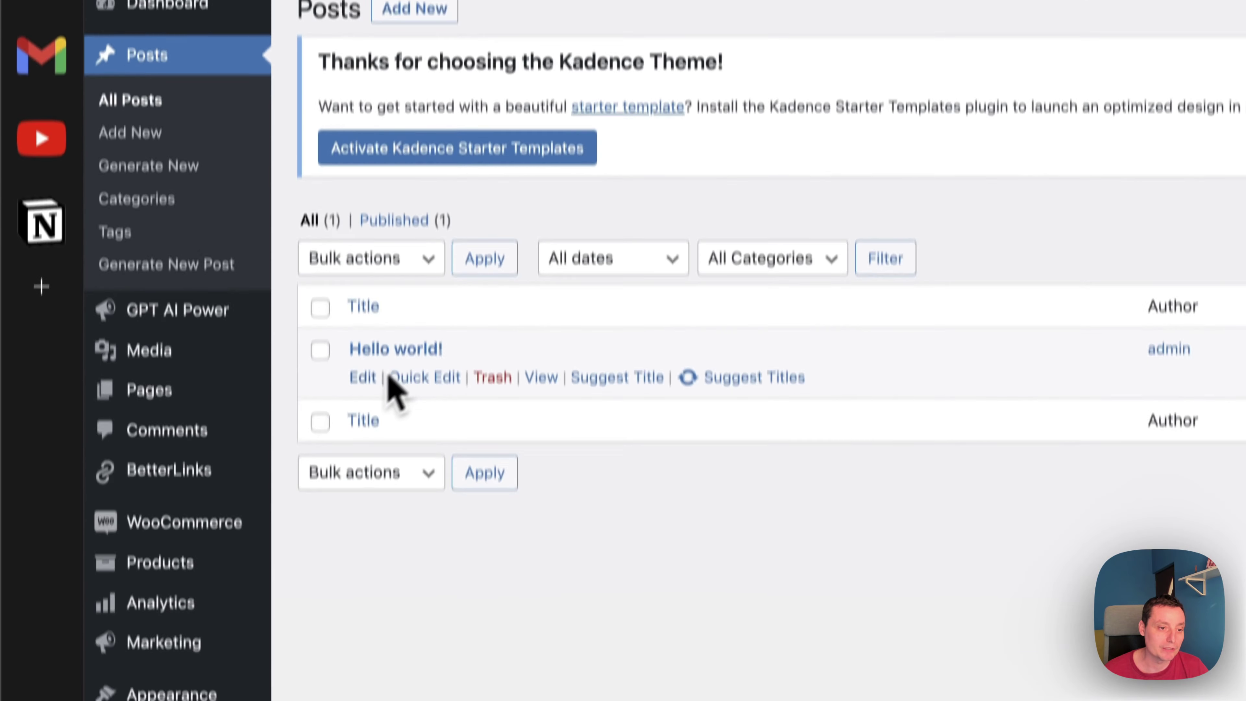
click(363, 560)
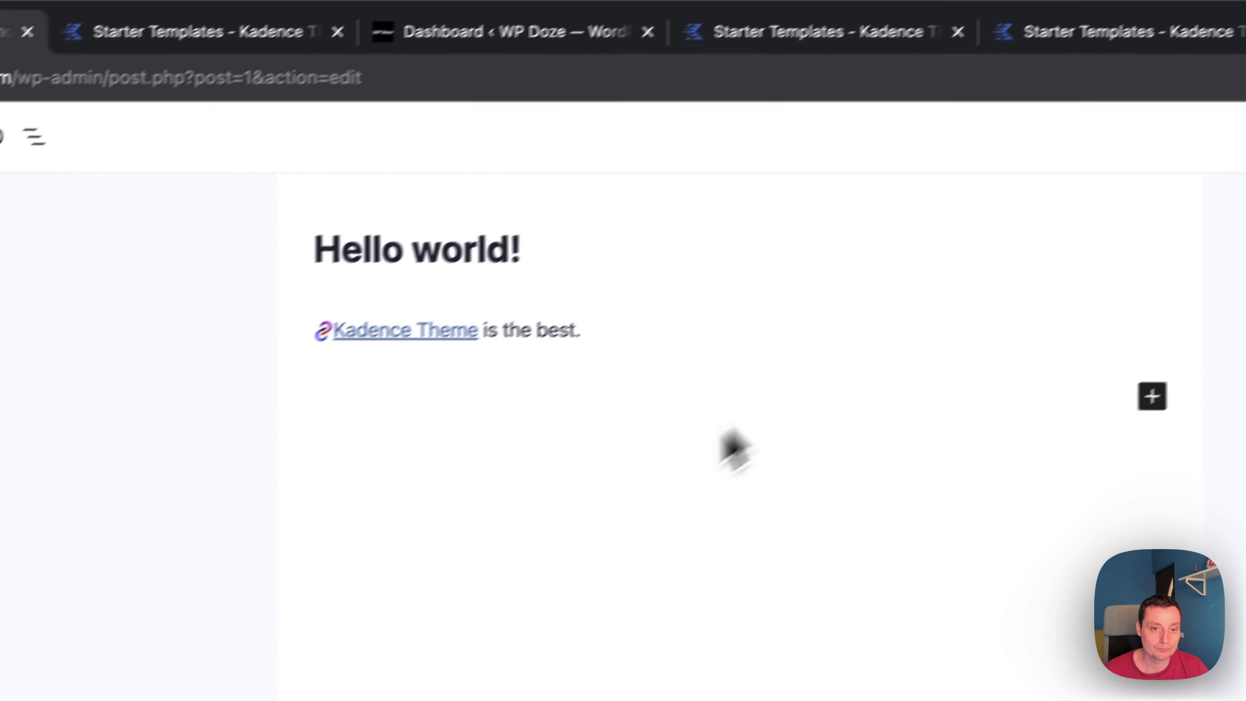
click(622, 345)
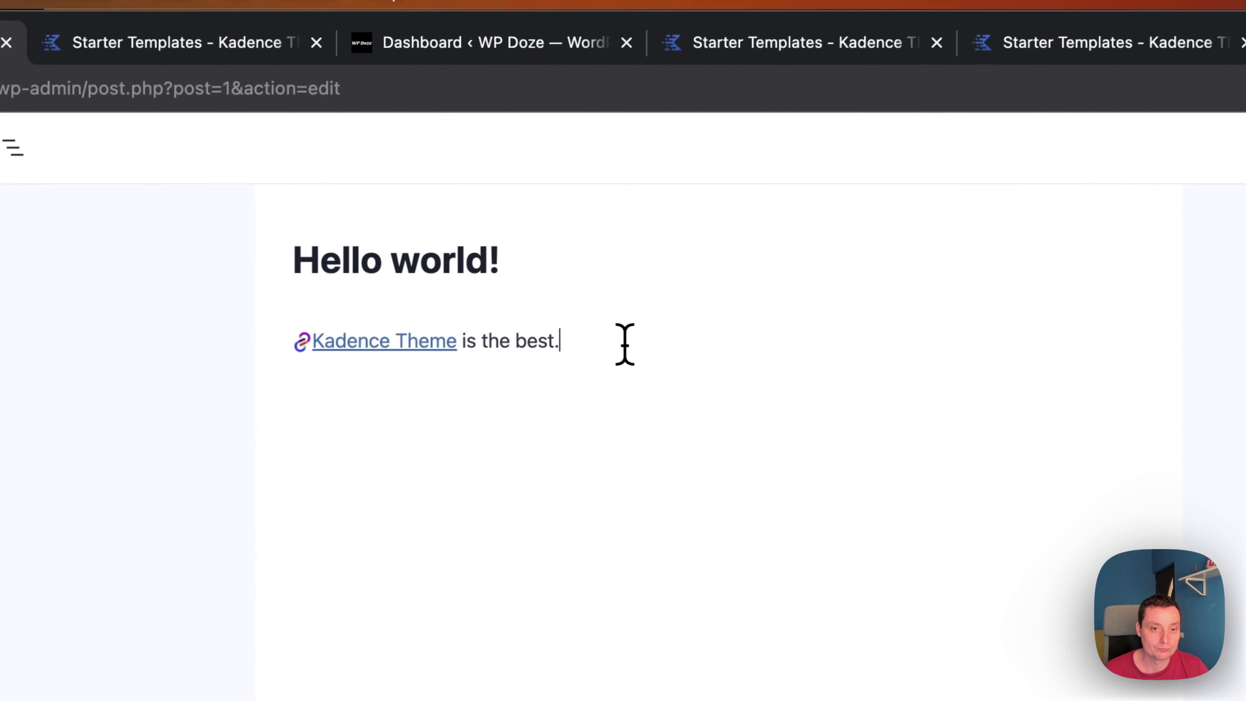
key(Return)
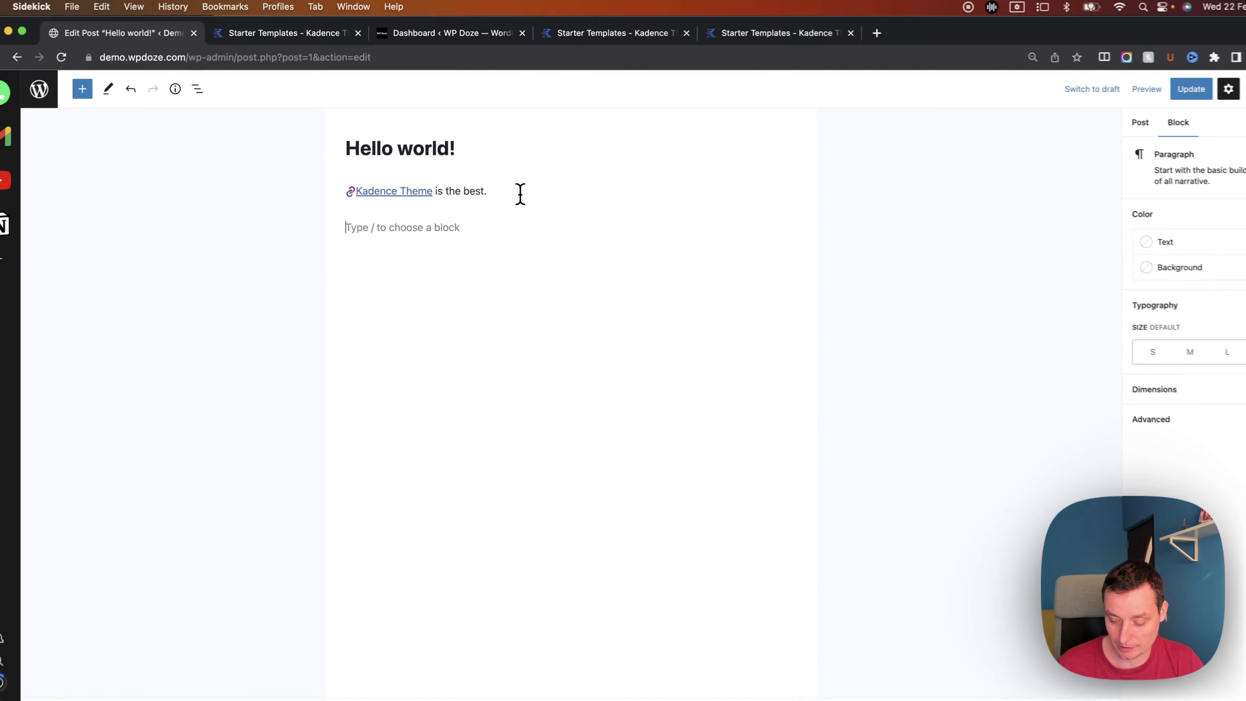
text(/bu)
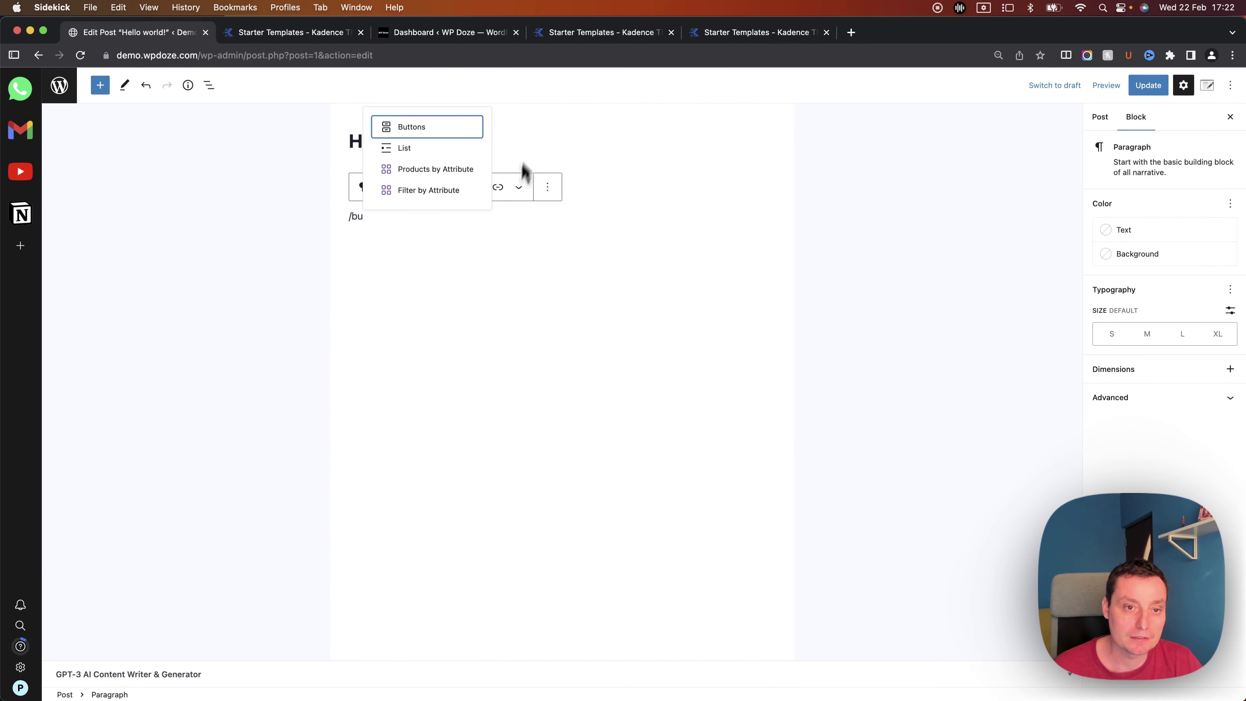
click(456, 129)
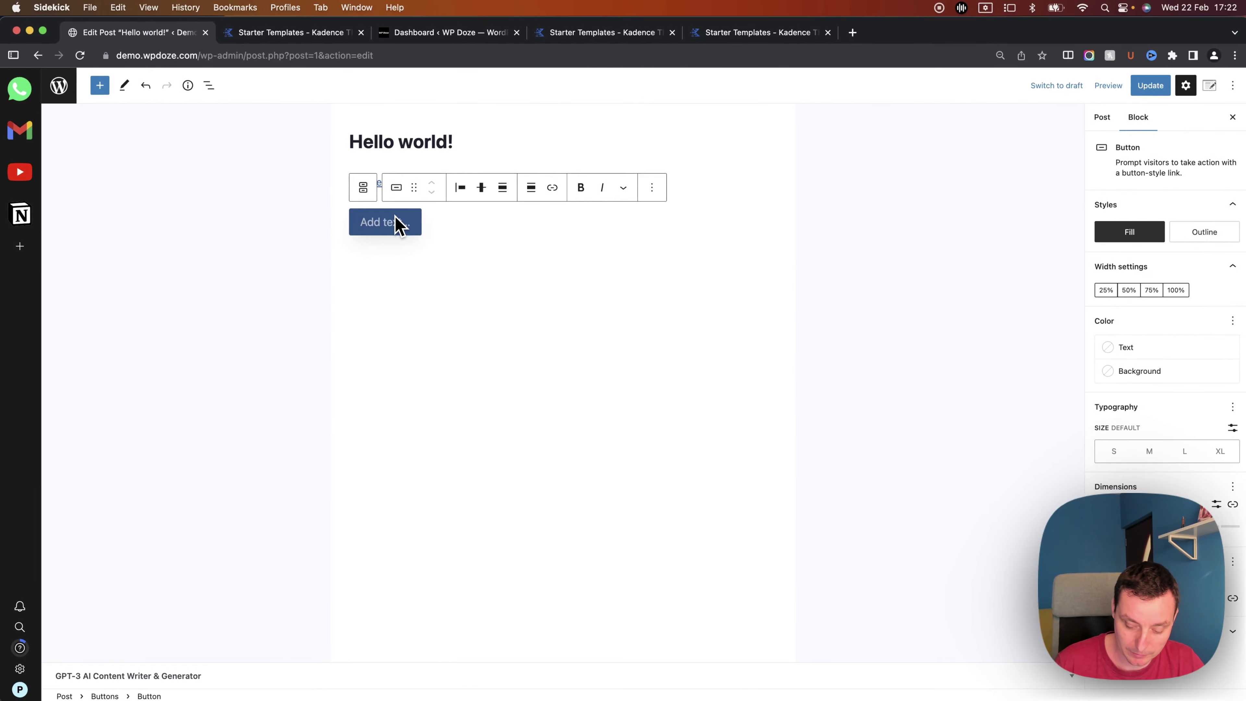
Label the button 'Go', link it to the copied Kadence short link, and update the post.
text(Go)
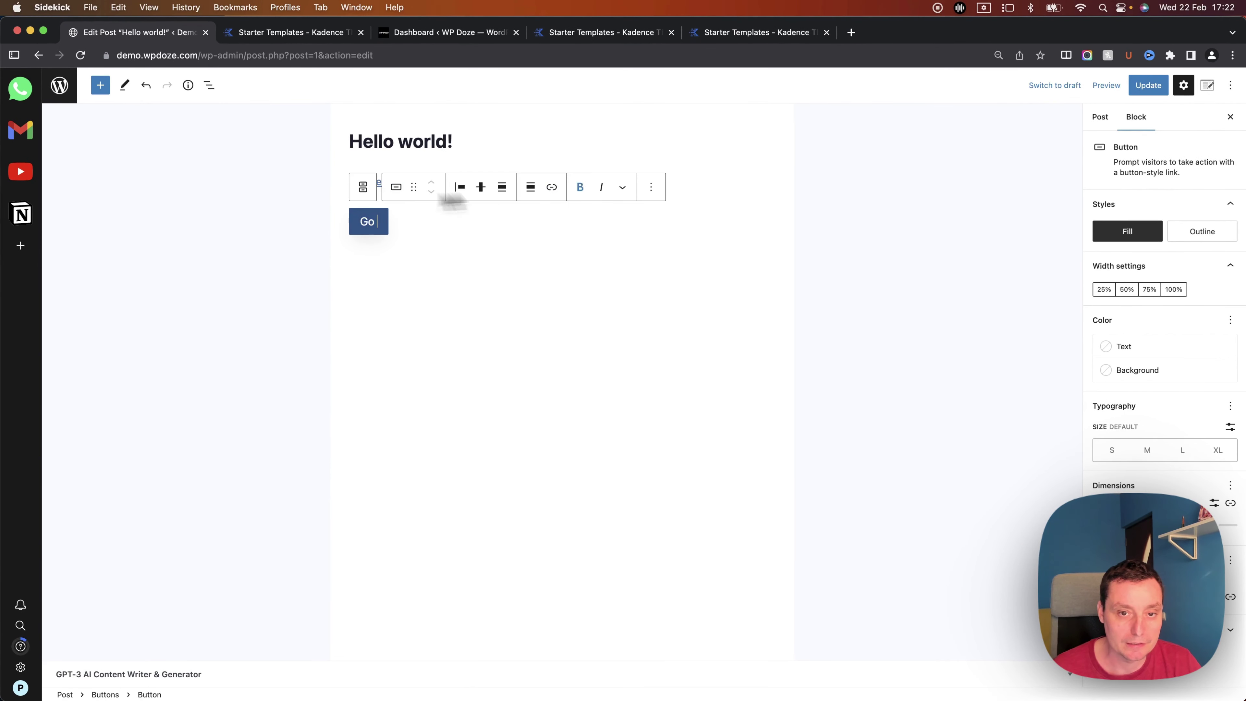
click(551, 187)
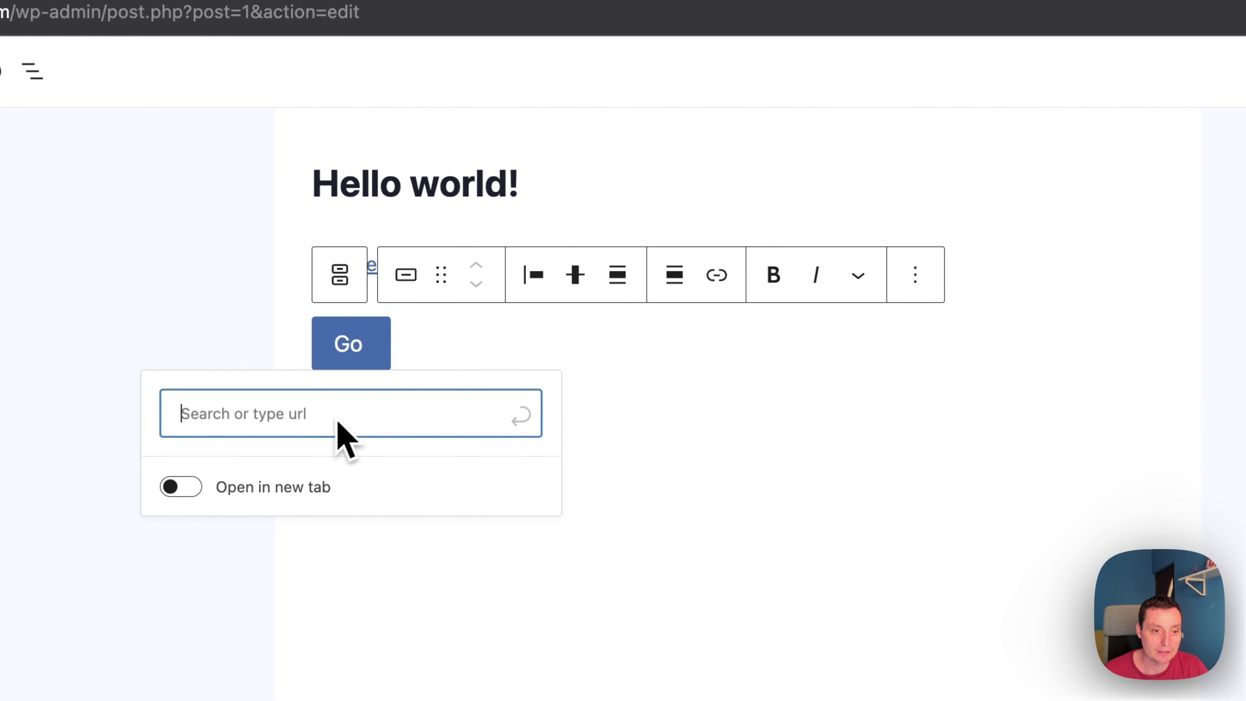
text(https://demo.wpdoze.com/link/kadence-theme)
click(520, 415)
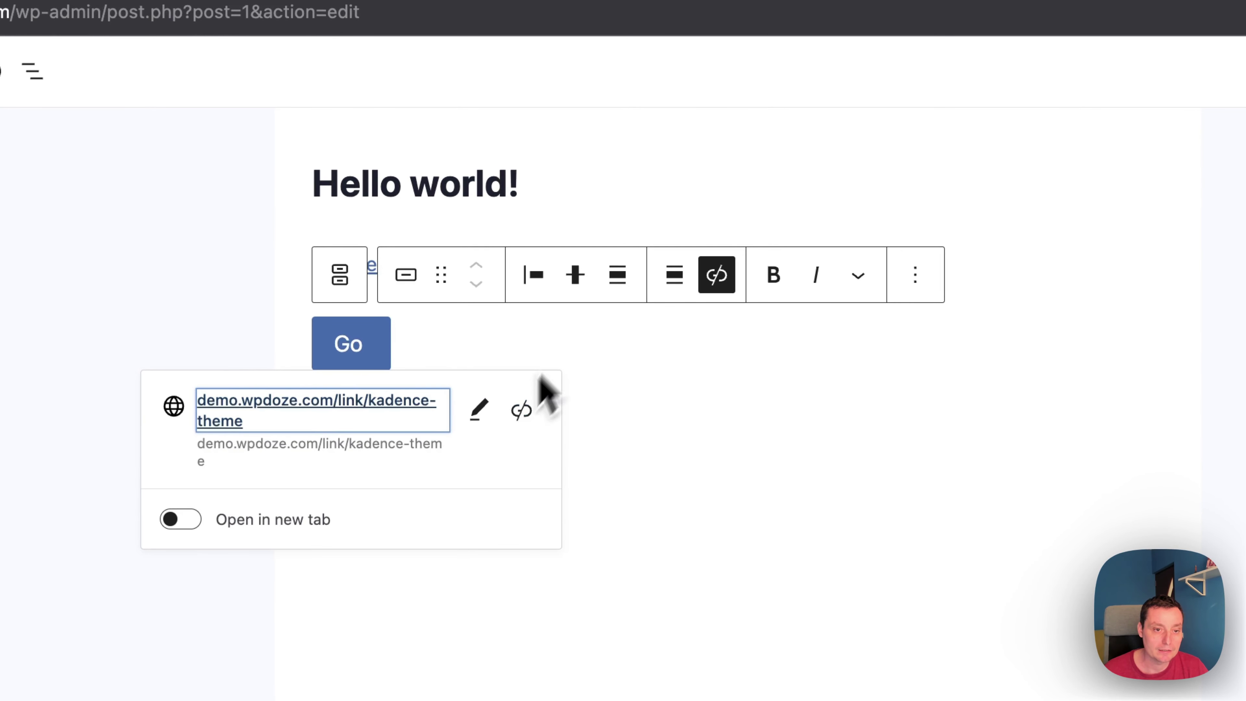
click(606, 398)
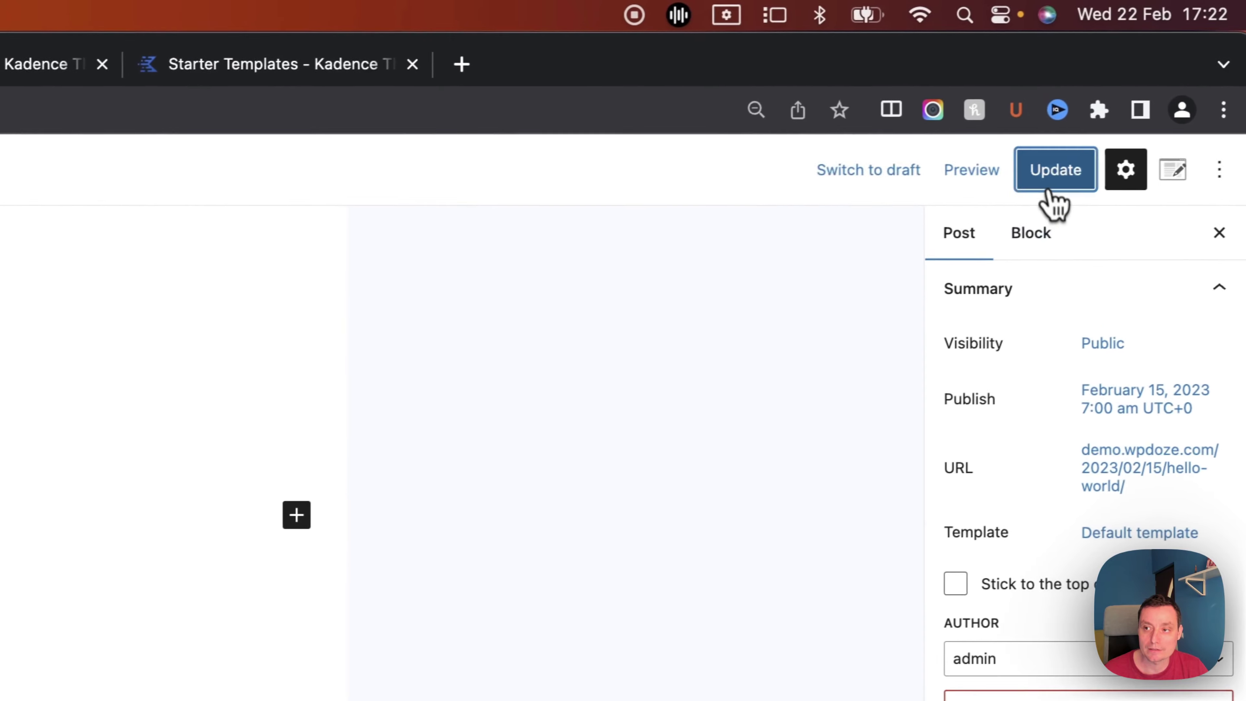
click(1051, 190)
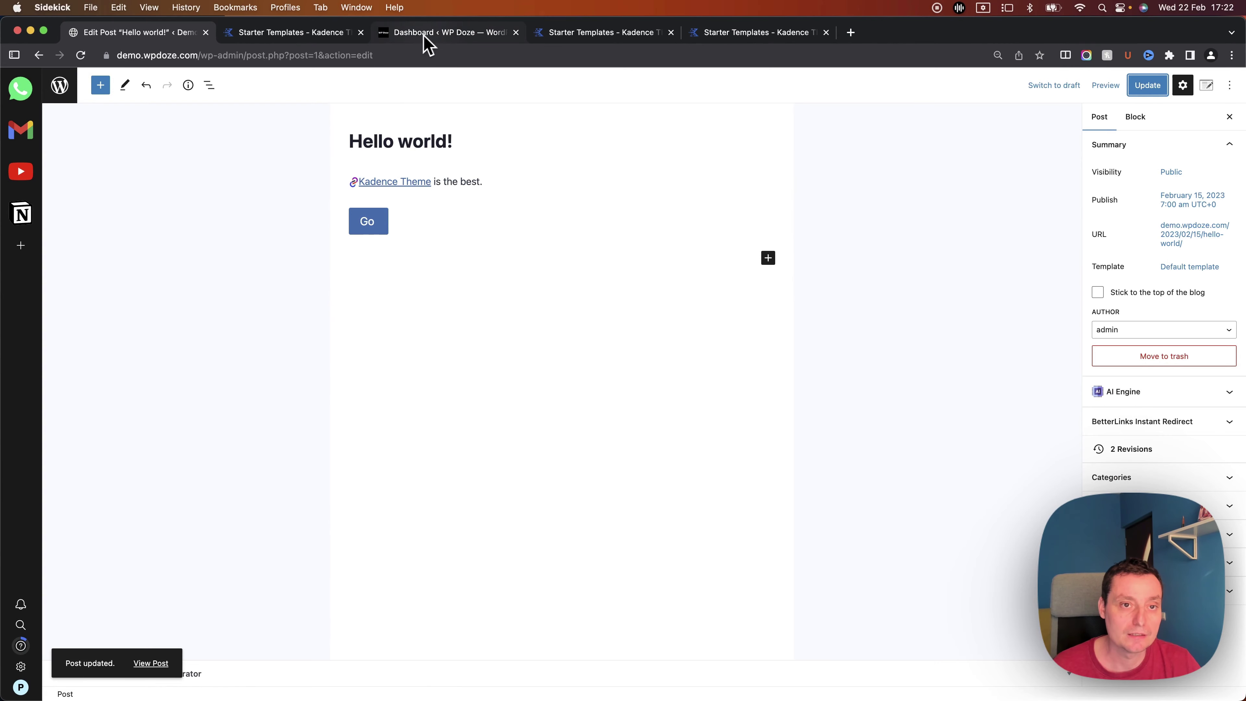
Open the live post, follow its Go button to Kadence Starter Templates, and come back.
click(151, 664)
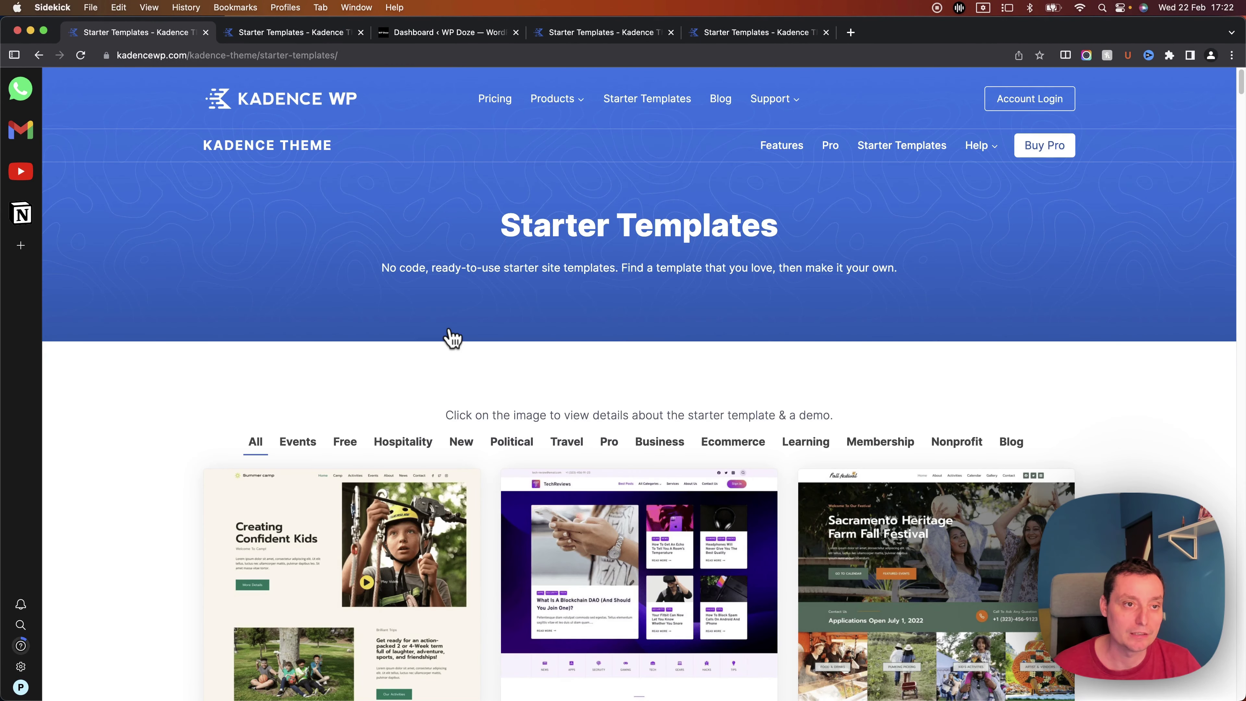
click(40, 56)
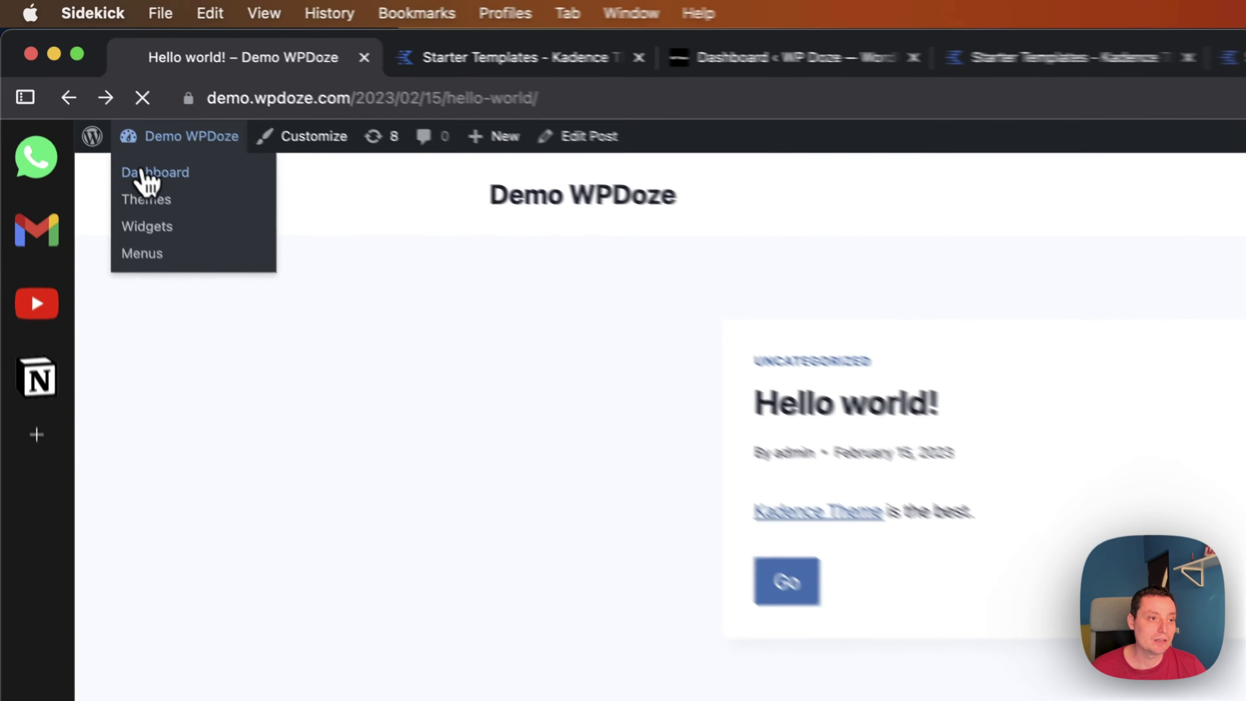
Copy the web address of the Kadence Premium Bundles pricing page.
click(84, 94)
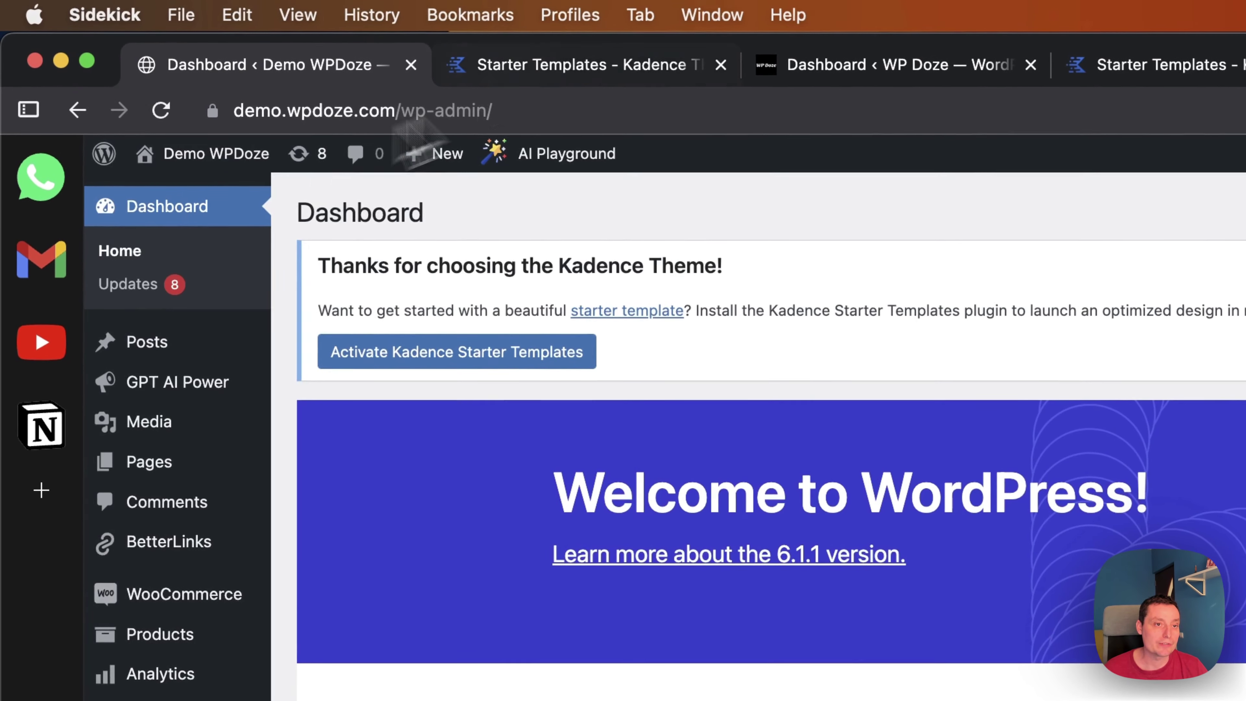
click(565, 65)
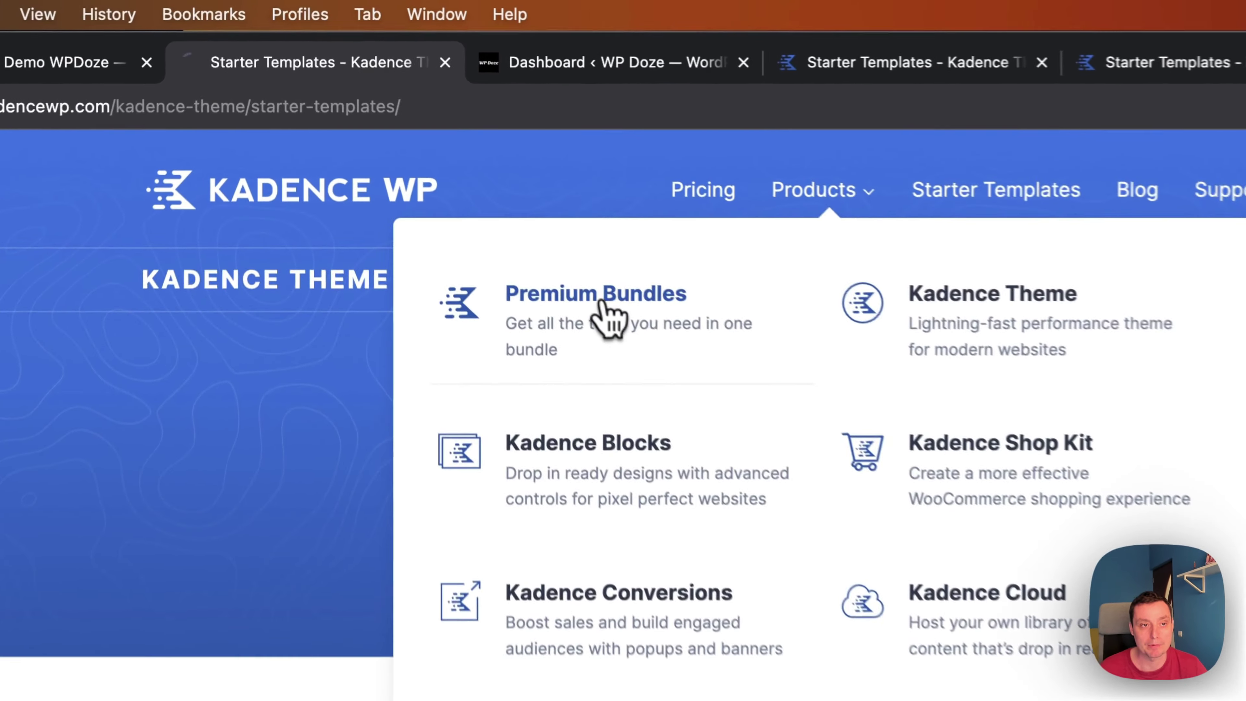
click(606, 307)
click(199, 120)
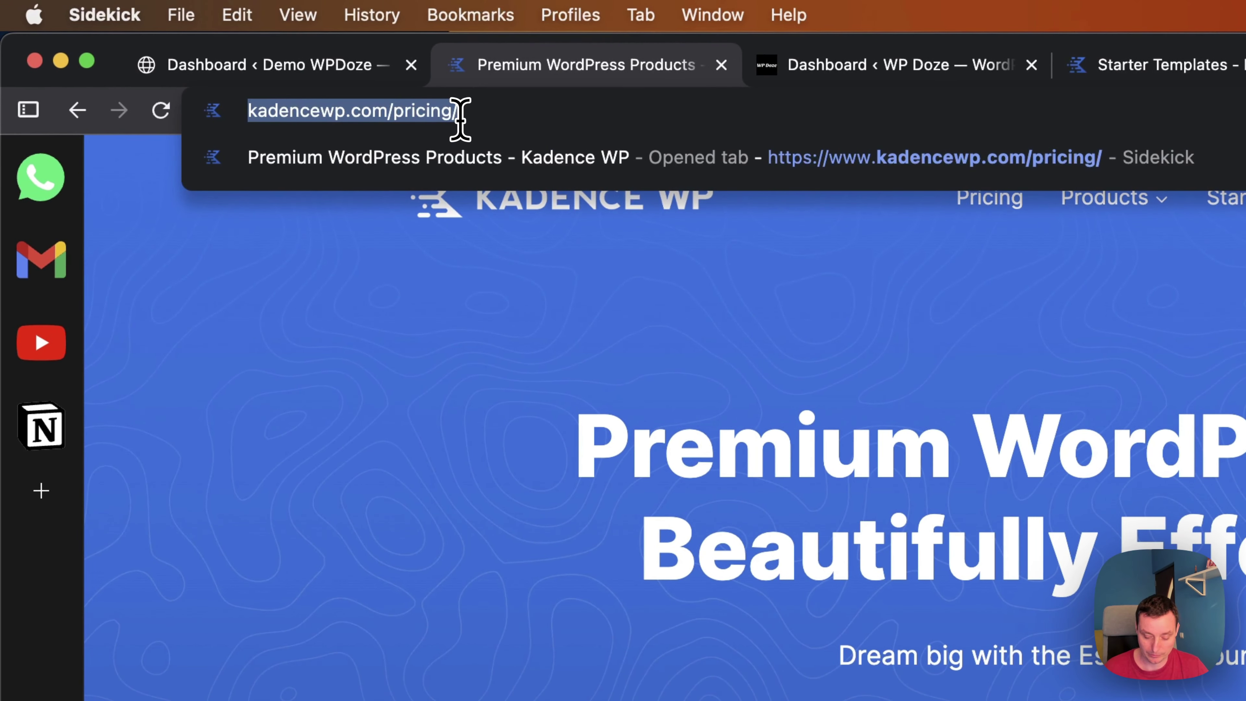
click(321, 78)
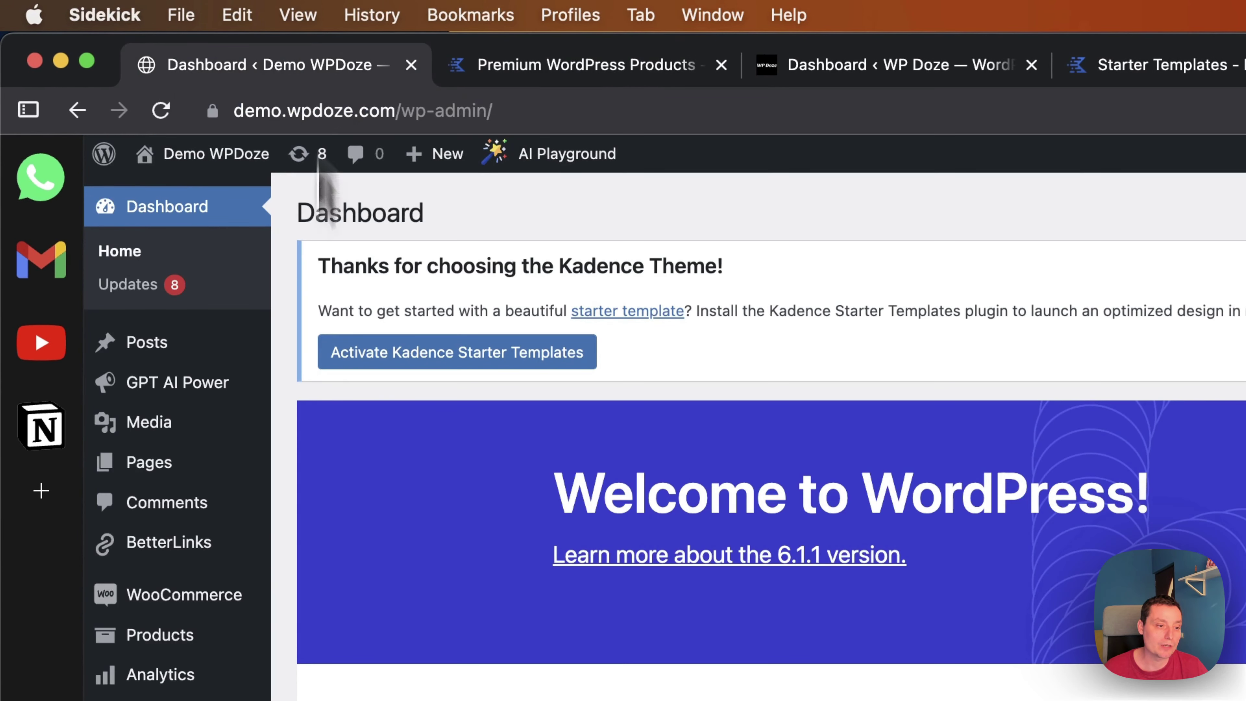
Change the Kadence Theme short link's target URL to kadencewp.com/pricing/ and save.
mouse_move(252, 546)
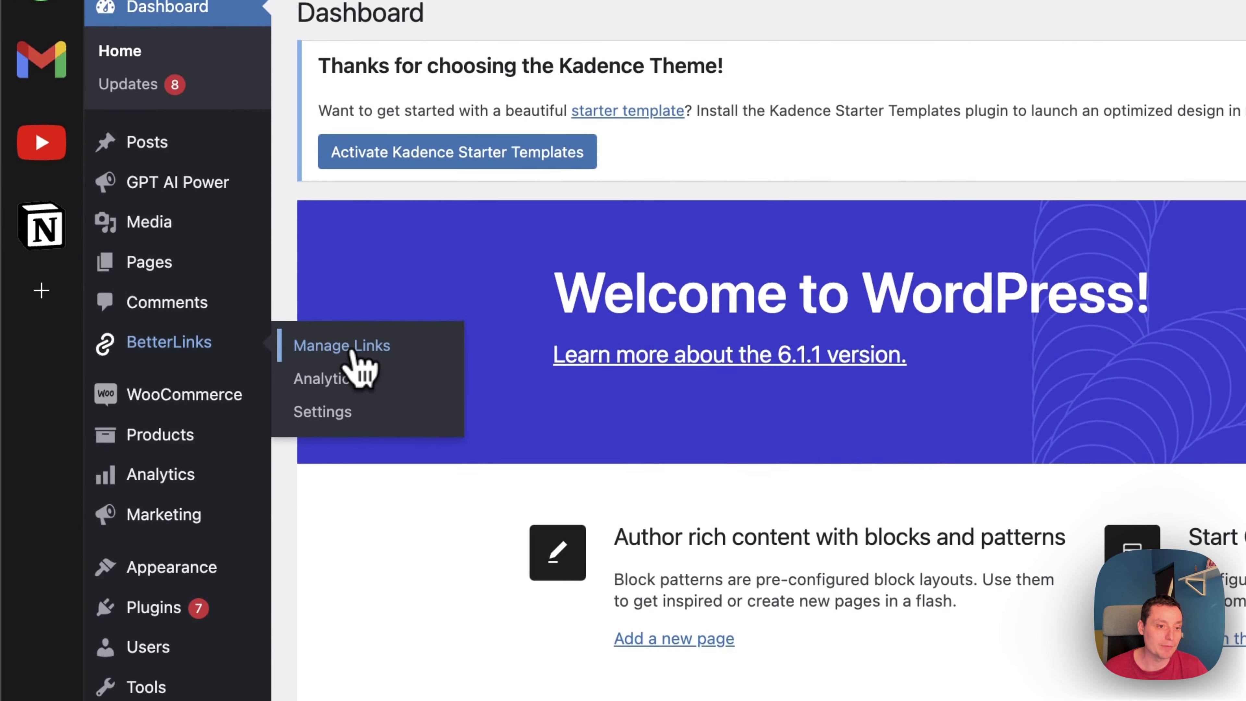
click(350, 549)
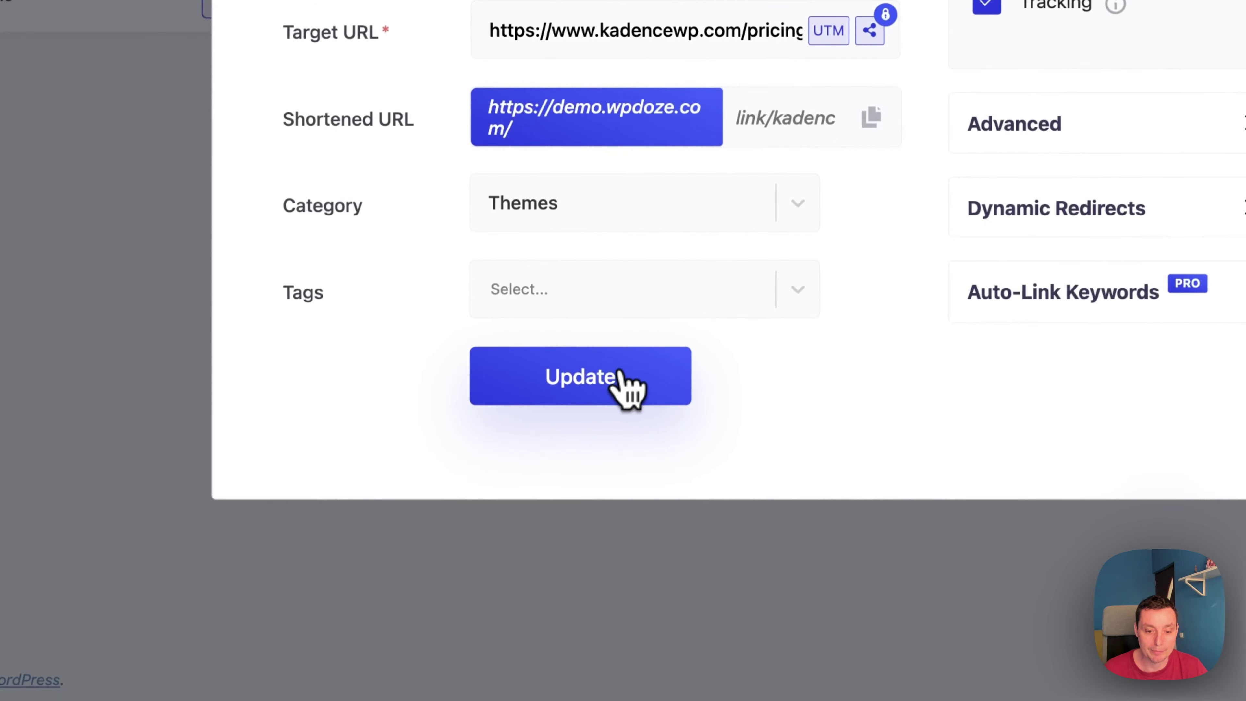
click(599, 575)
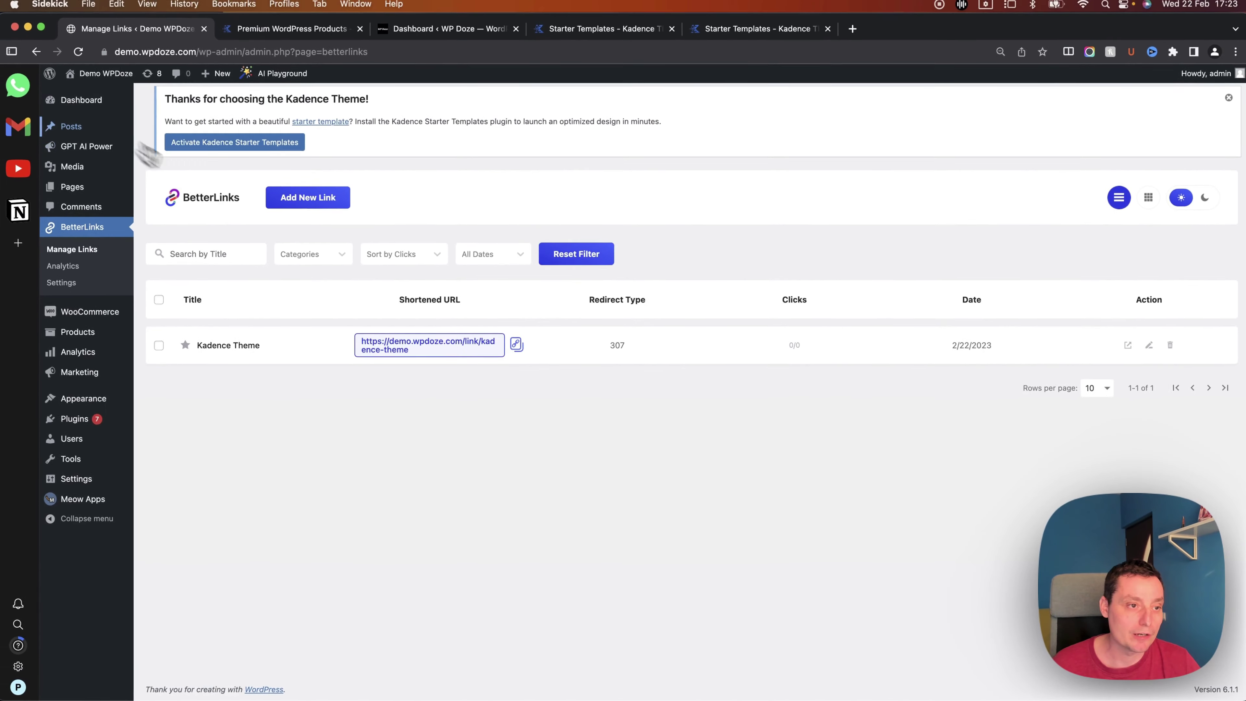
click(166, 132)
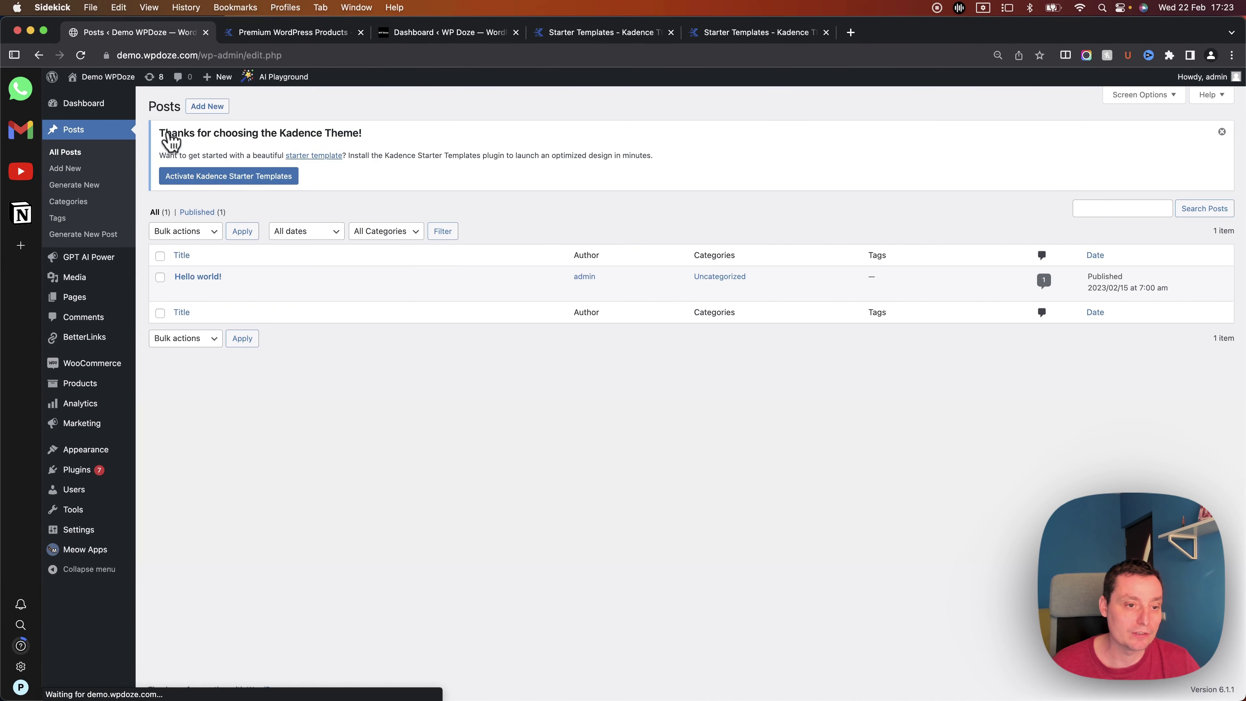
Locate the Hello world! post in the All Posts list to recheck its Go button.
mouse_move(182, 259)
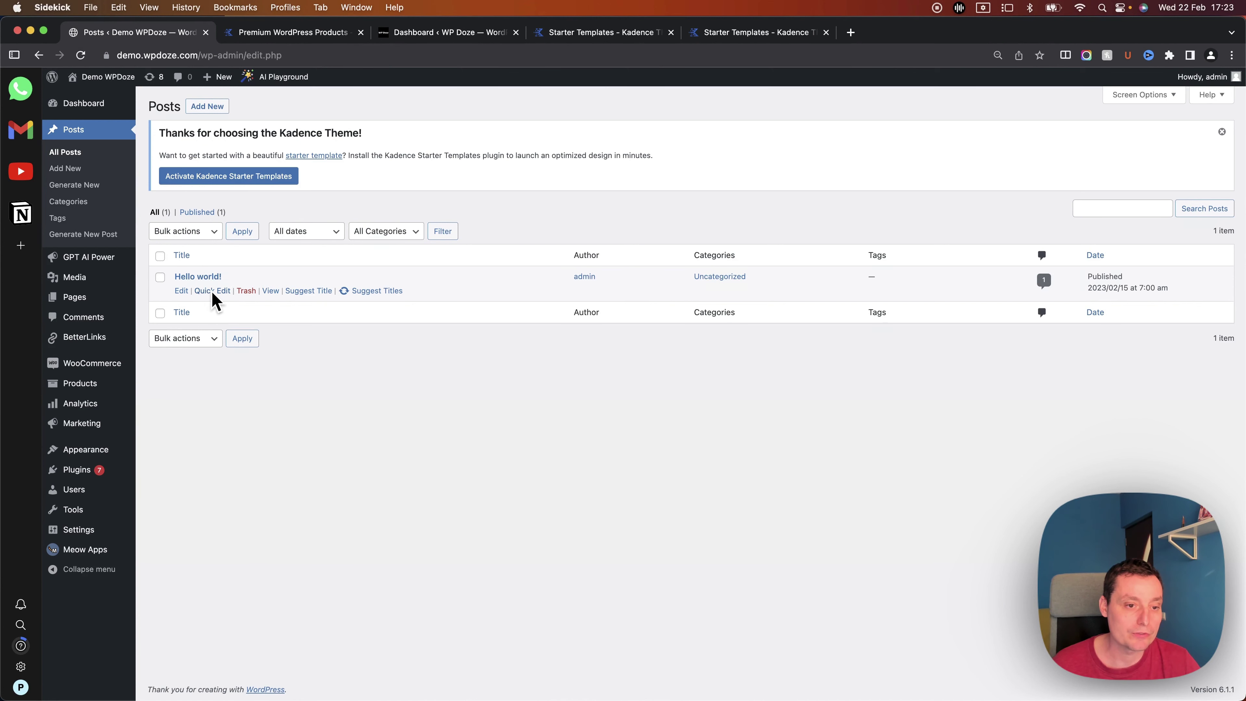